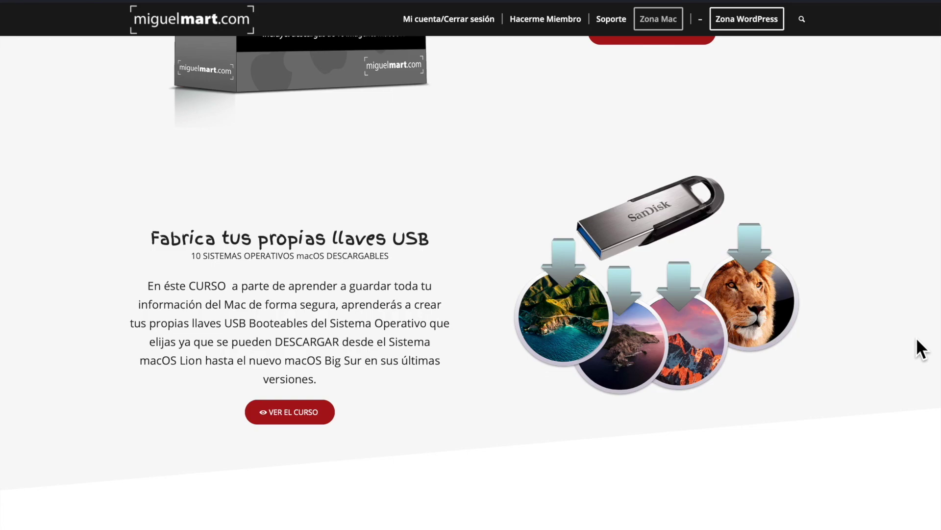
pyautogui.scroll(8, 926, 348)
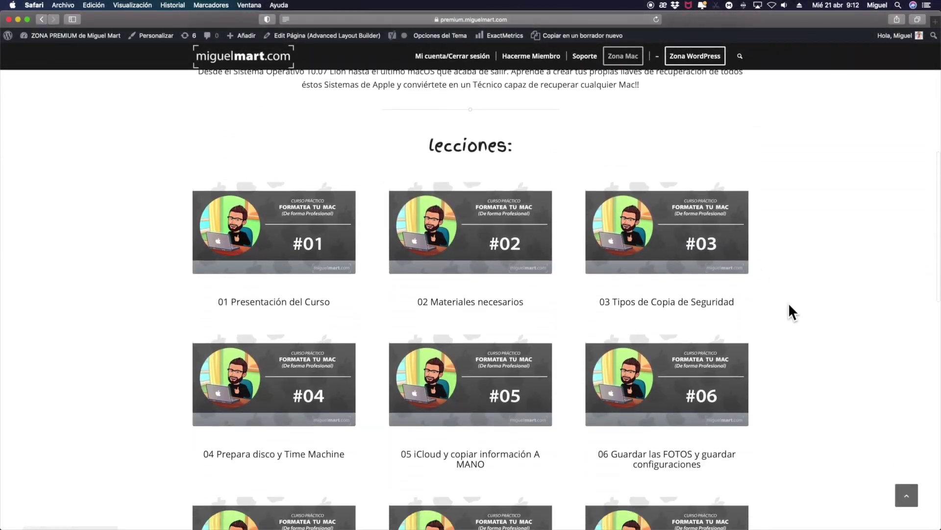
pyautogui.scroll(-13, 789, 305)
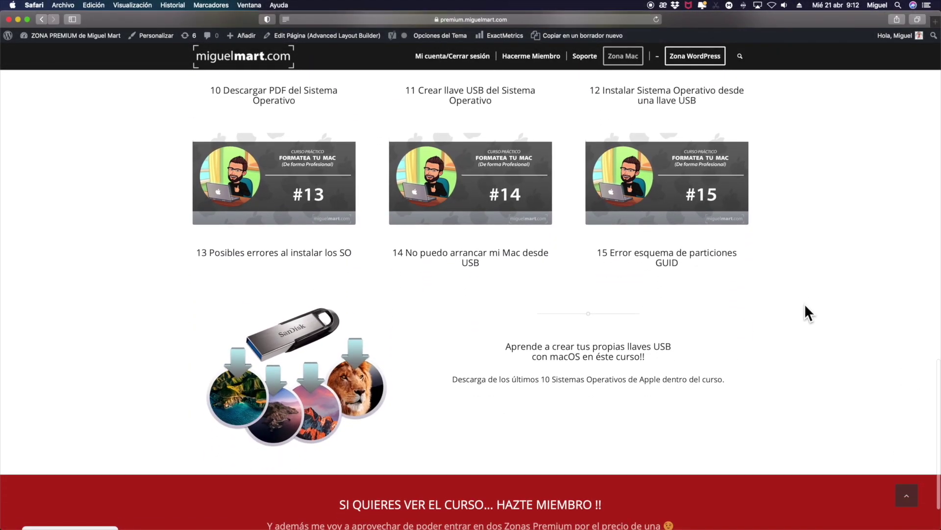
pyautogui.scroll(12, 805, 304)
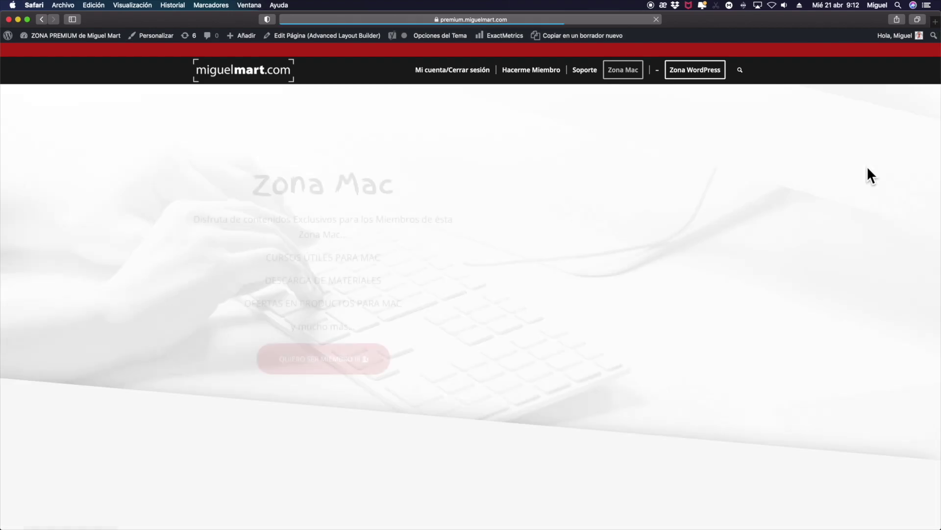
pyautogui.scroll(-7, 853, 172)
pyautogui.scroll(-10, 842, 182)
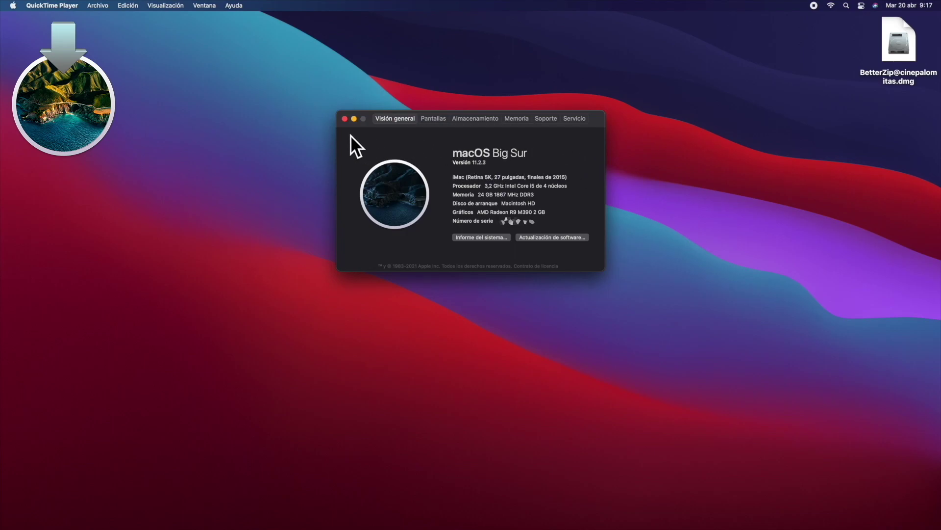
# Close the Mac information window, unlock the Security & Privacy preferences with the account password, and quit System Preferences.
pyautogui.click(345, 119)
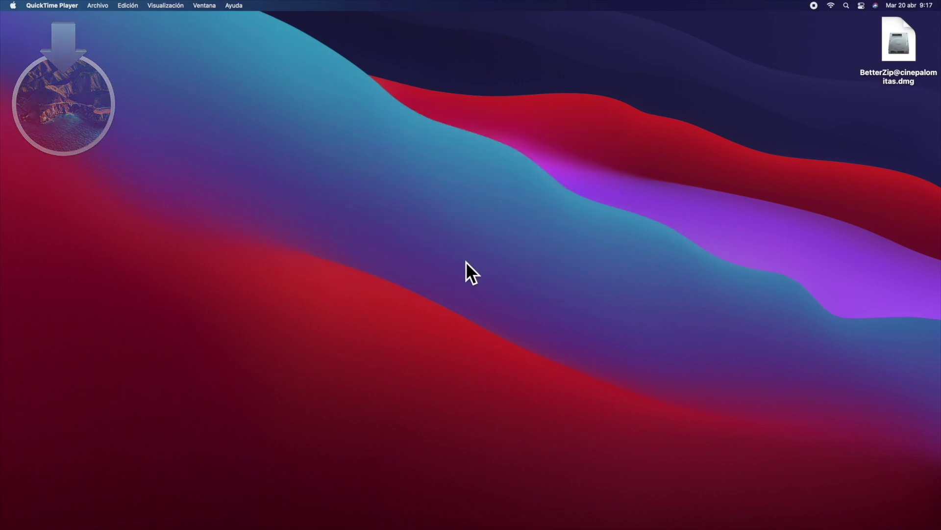
pyautogui.moveTo(267, 514)
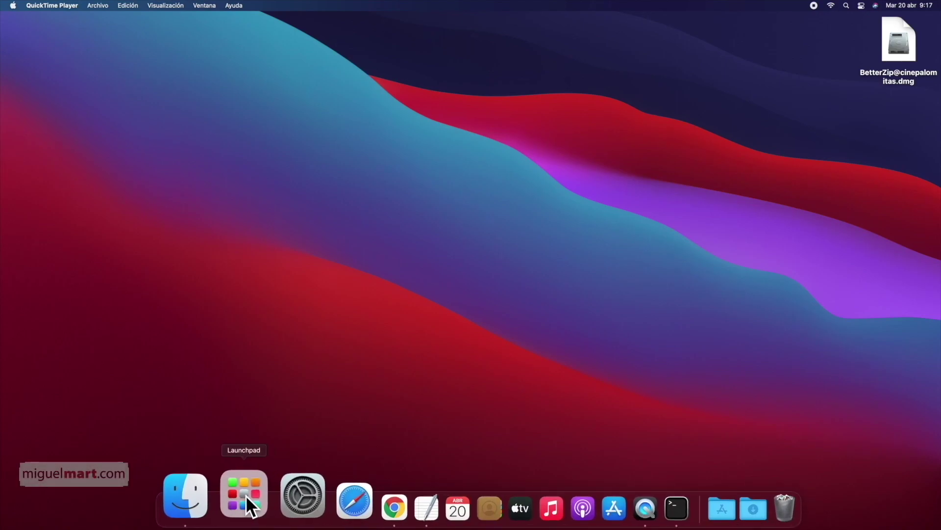
pyautogui.click(278, 494)
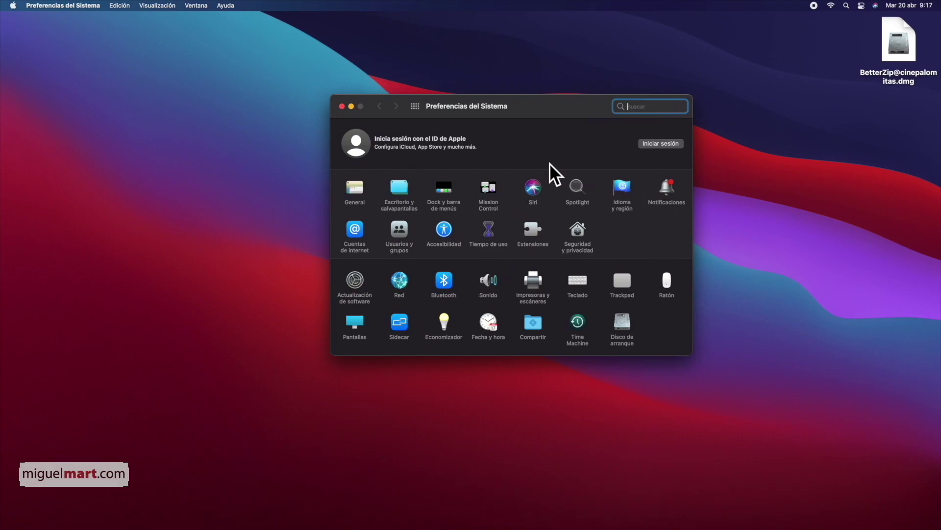
pyautogui.click(576, 229)
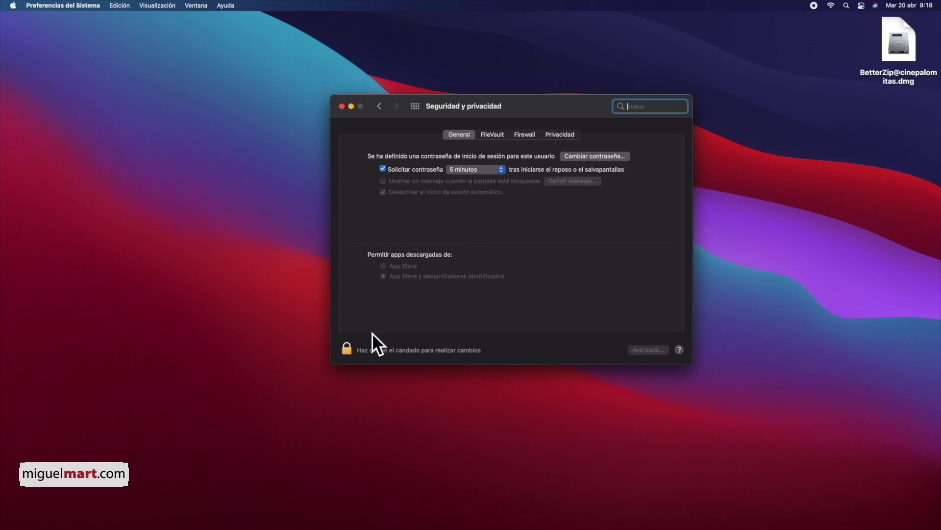
pyautogui.click(346, 349)
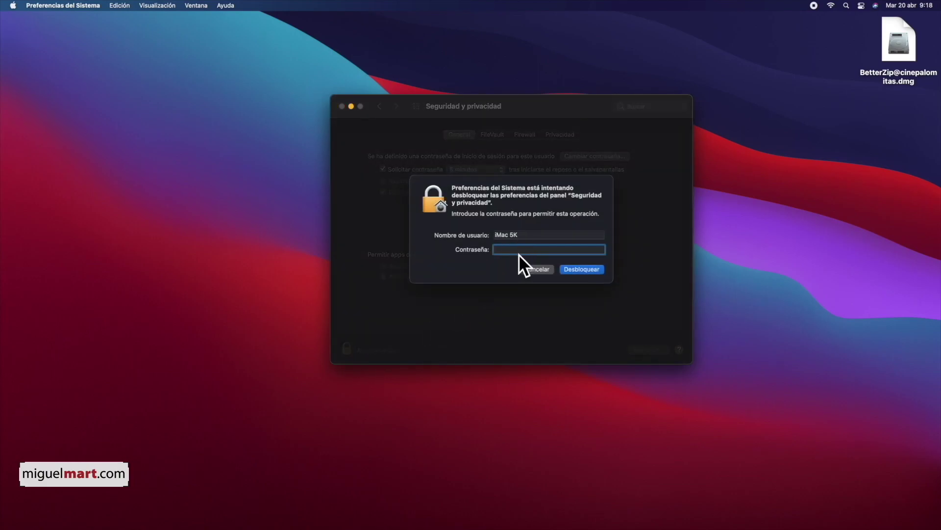
pyautogui.write('****')
pyautogui.press('Return')
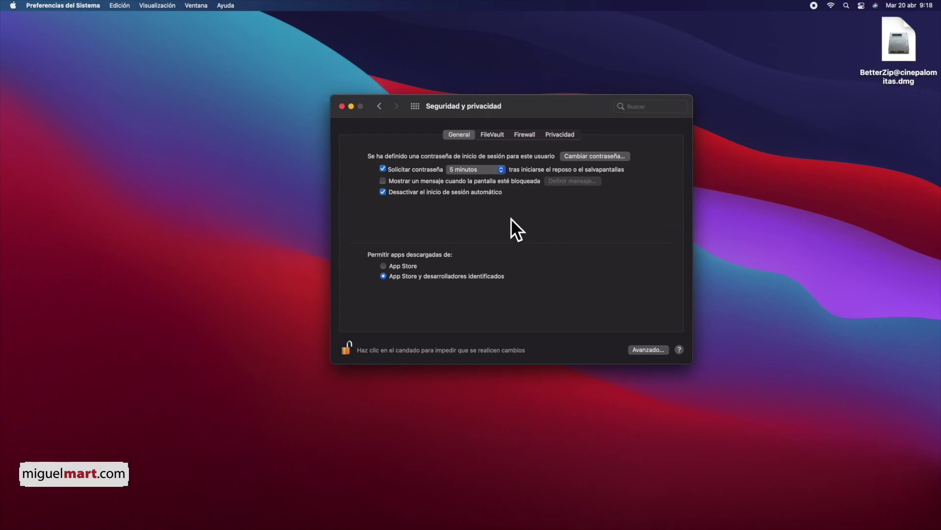
pyautogui.press('super+q')
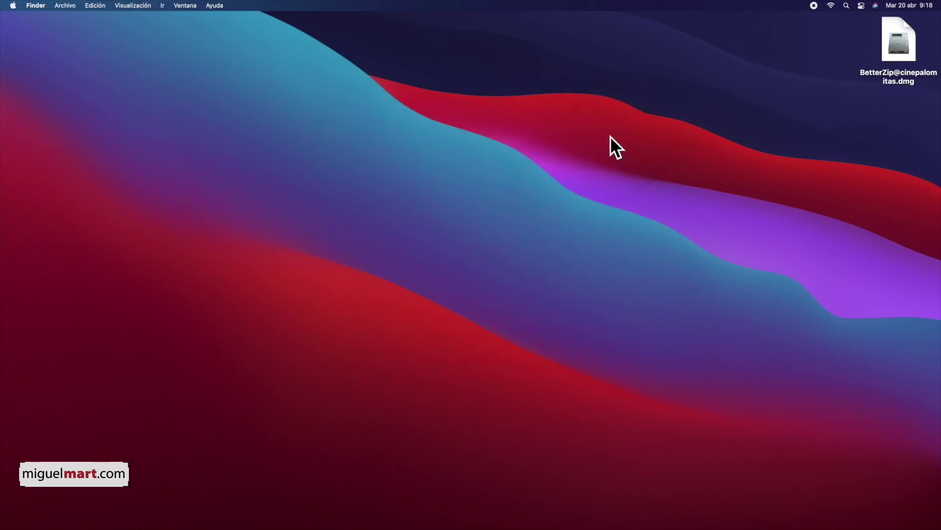
# Open the BetterZip disk image on the desktop, copy BetterZip into Applications, and open the Applications folder.
pyautogui.click(894, 37)
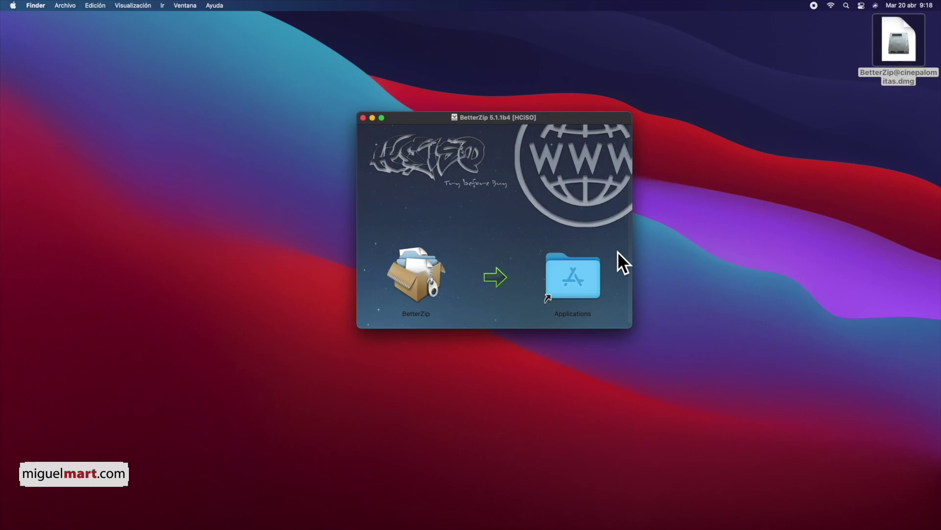
pyautogui.moveTo(411, 273); pyautogui.dragTo(569, 278)
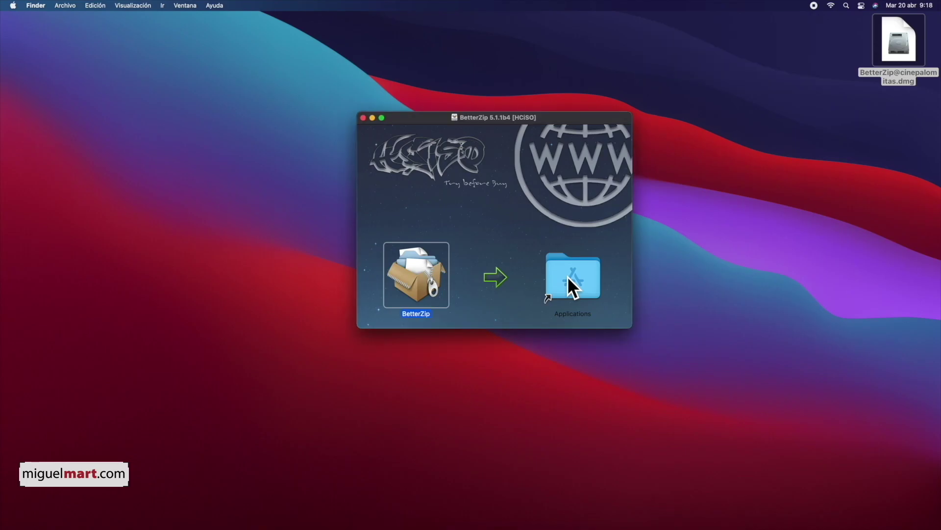
pyautogui.doubleClick(568, 275)
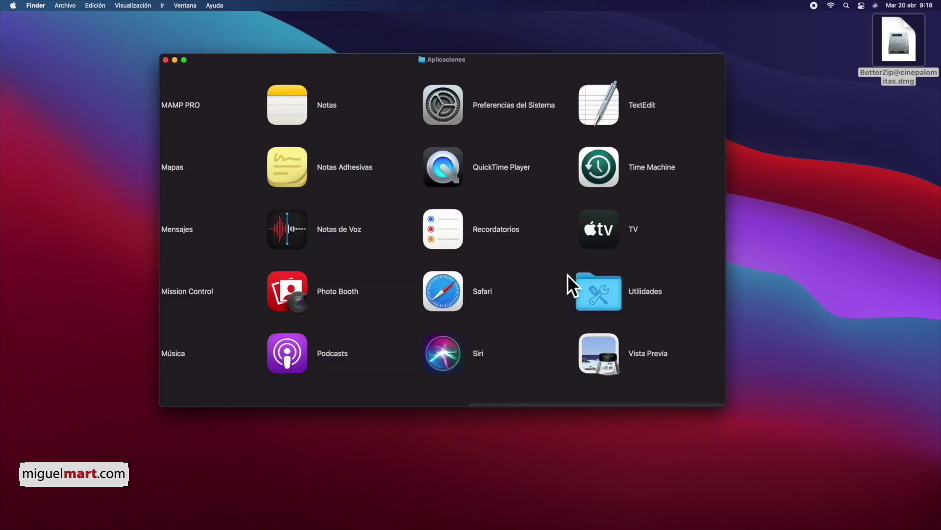
# Try to launch BetterZip from the Applications folder, dismiss the alert, and close both Finder windows.
pyautogui.hscroll(-10, 543, 281)
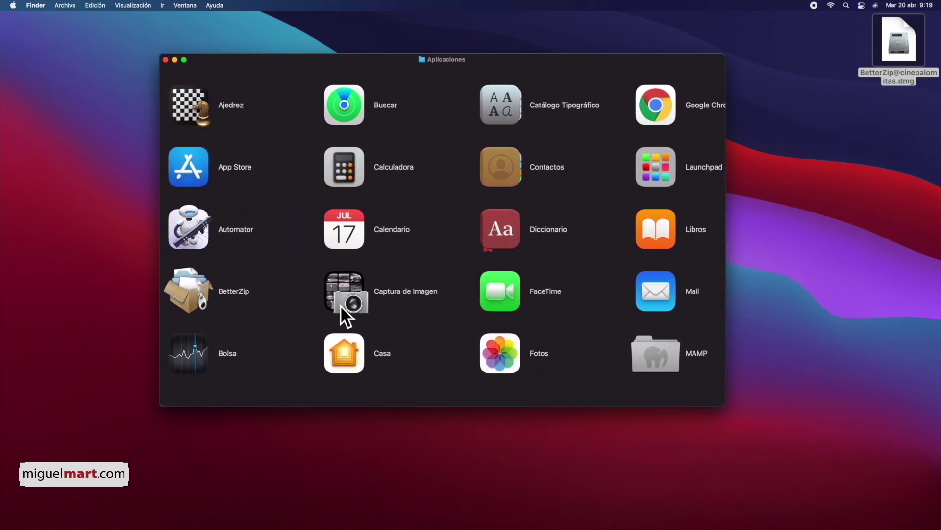
pyautogui.click(189, 288)
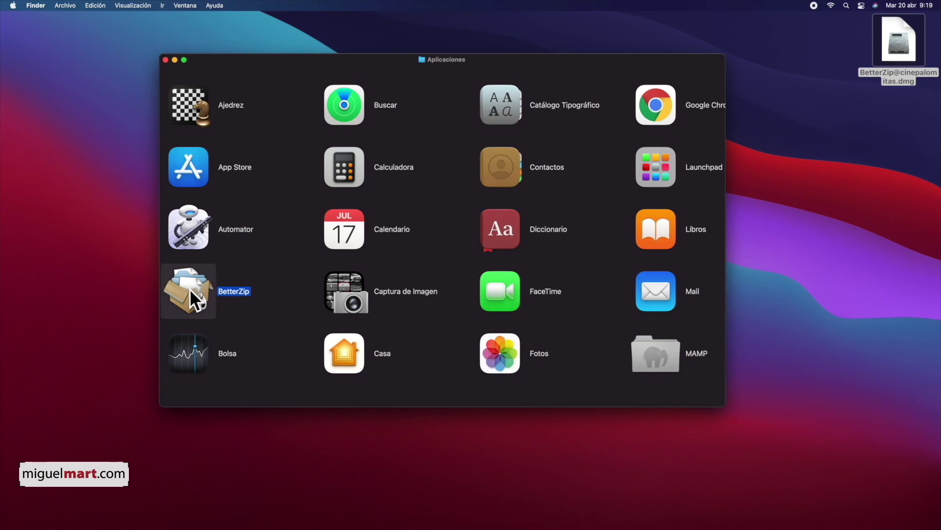
pyautogui.doubleClick(189, 288)
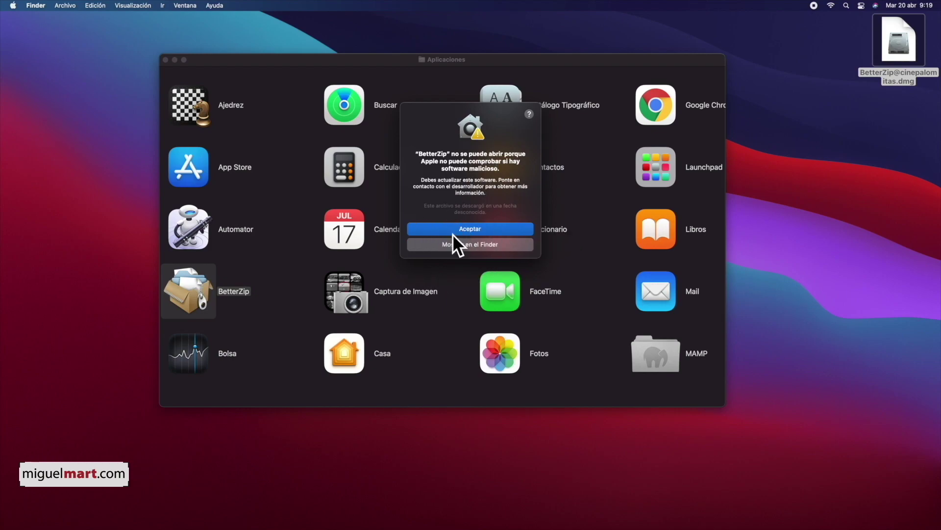
pyautogui.click(481, 229)
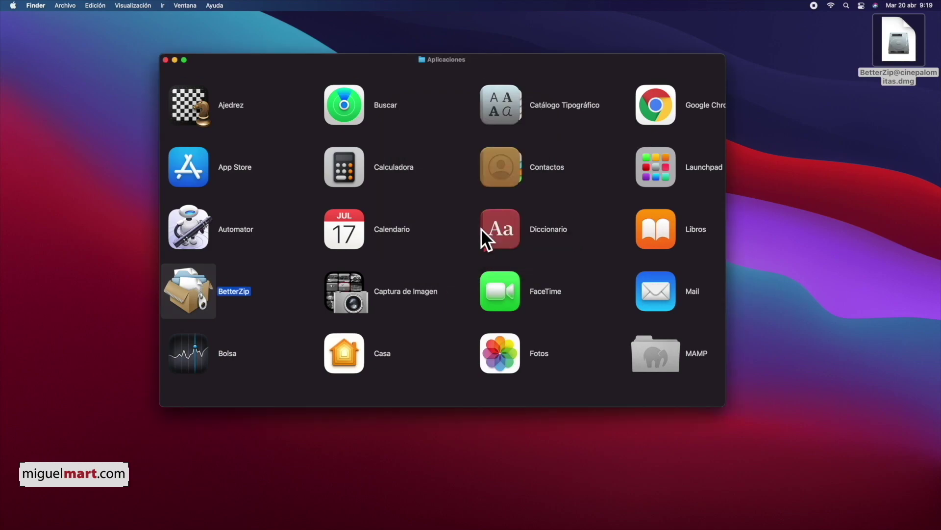
pyautogui.press('super+w')
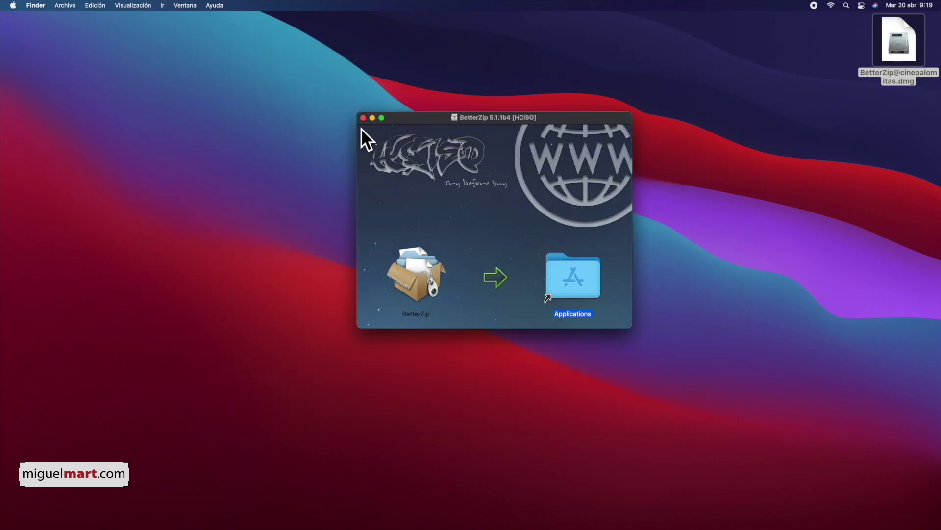
pyautogui.click(363, 117)
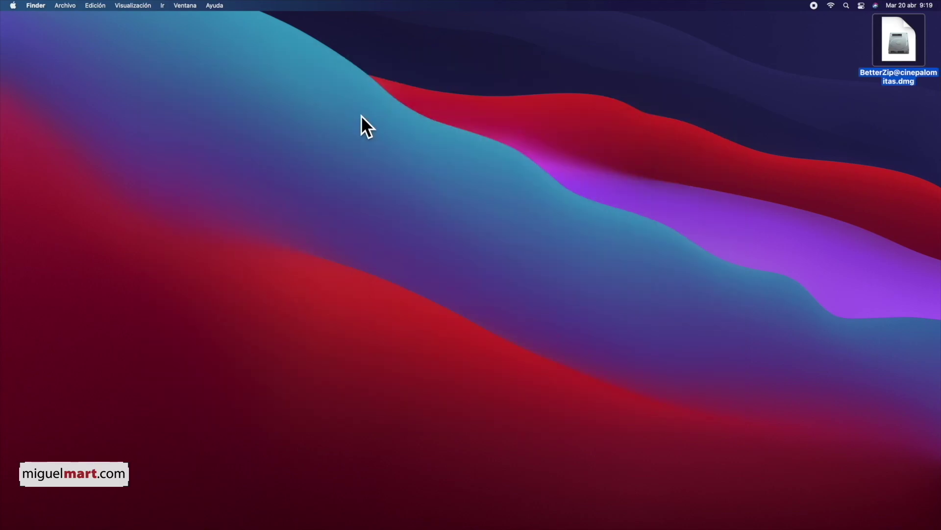
pyautogui.click(569, 206)
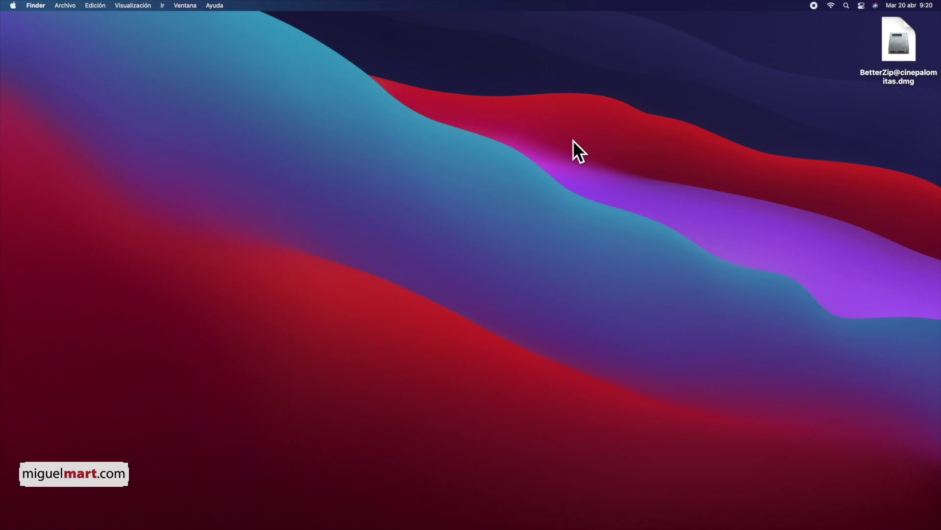
# Search for "terminal" in Spotlight and open the Terminal app.
pyautogui.press('super+space')
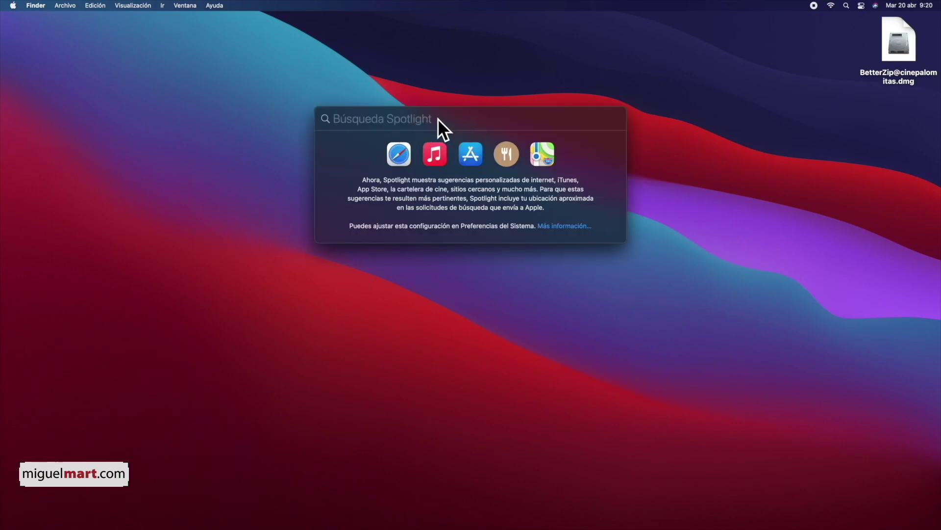
pyautogui.write('terminal')
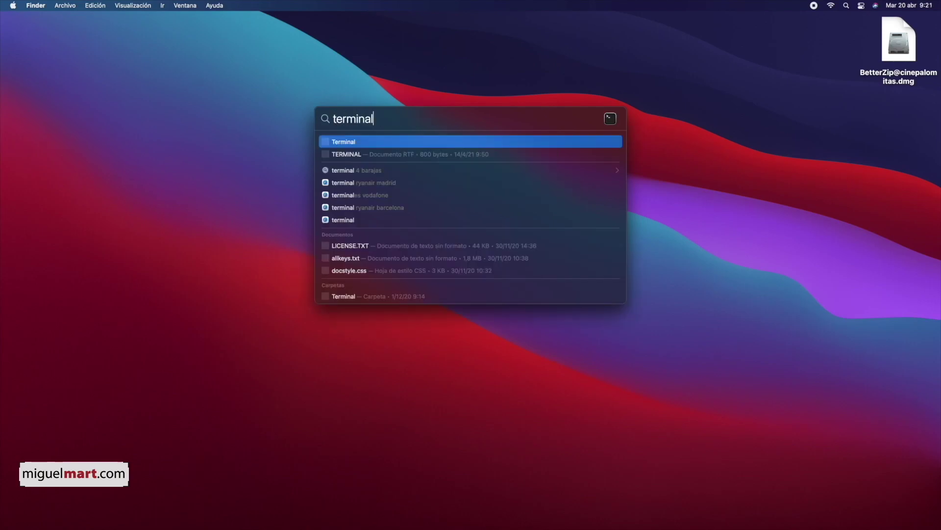
pyautogui.press('Return')
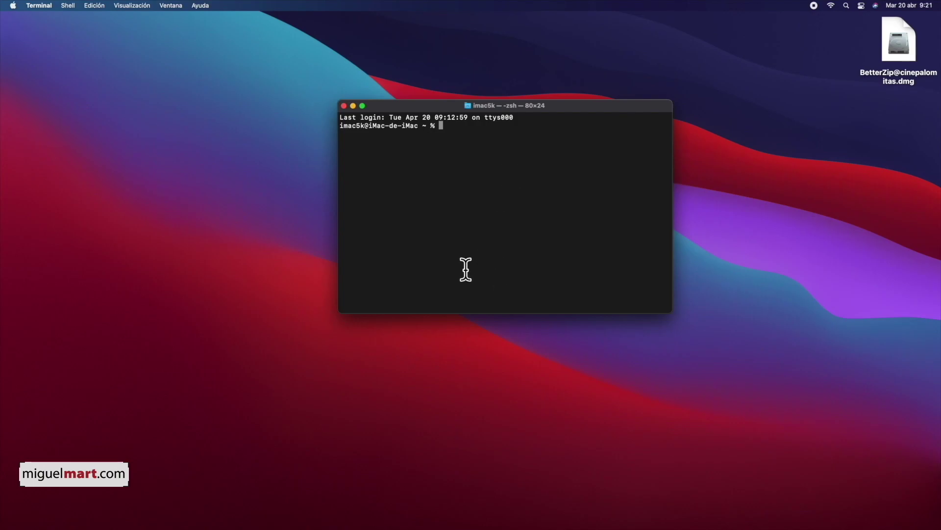
# Copy "sudo spctl --master-disable" from the TextEdit note, run it in Terminal, and enter the administrator password.
pyautogui.moveTo(410, 524)
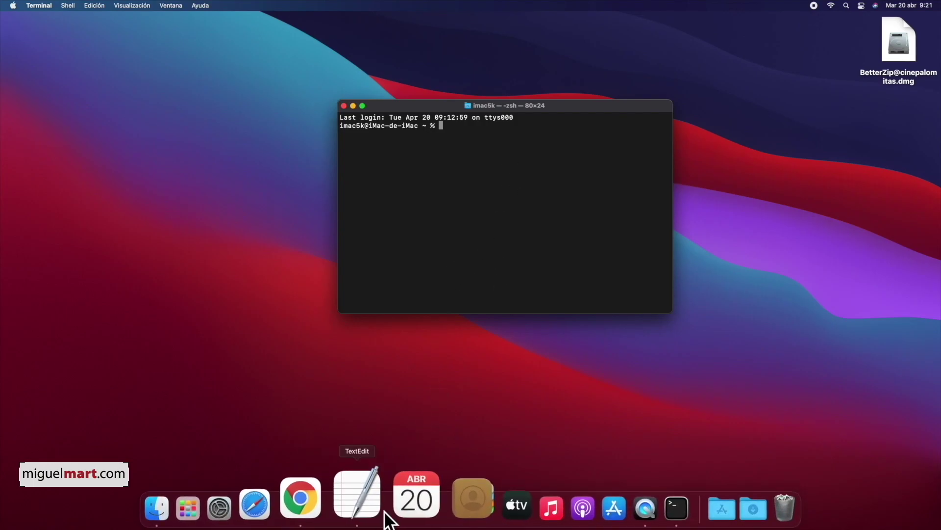
pyautogui.click(365, 505)
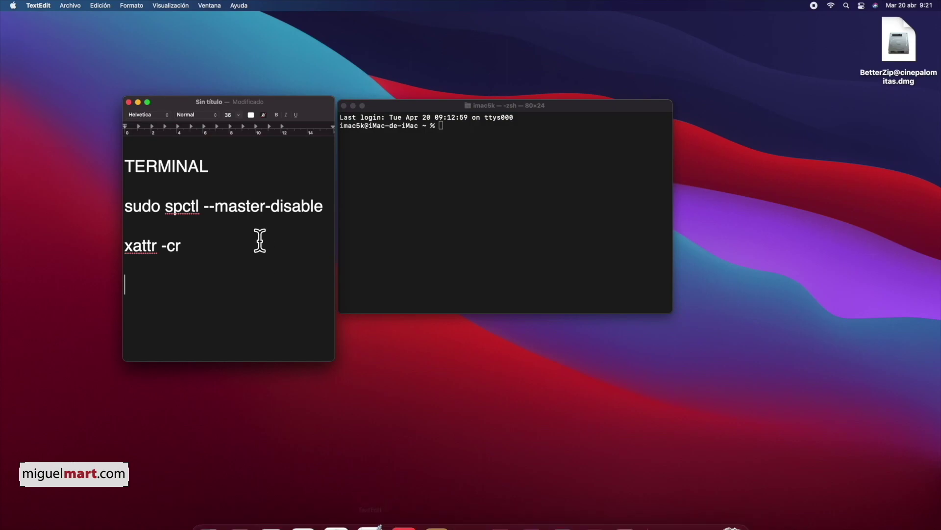
pyautogui.moveTo(325, 208); pyautogui.dragTo(123, 207)
pyautogui.press('super+c')
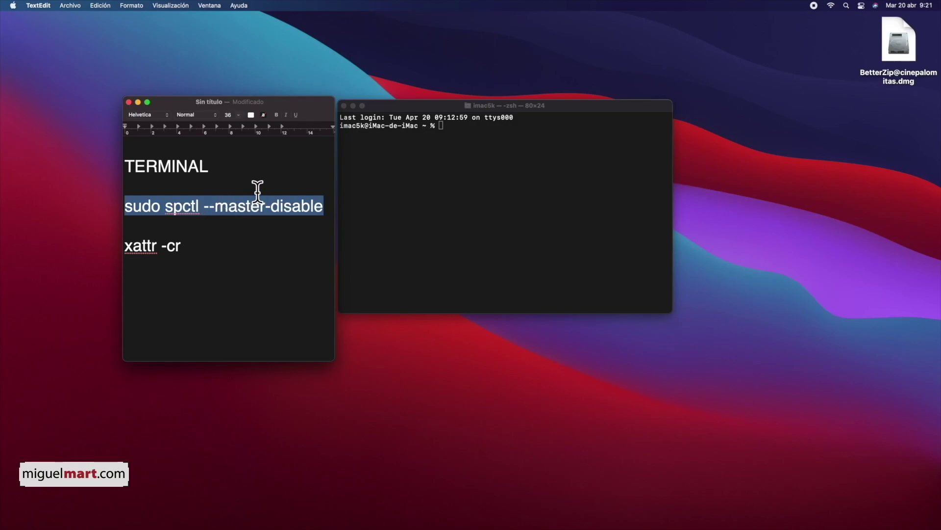
pyautogui.click(498, 128)
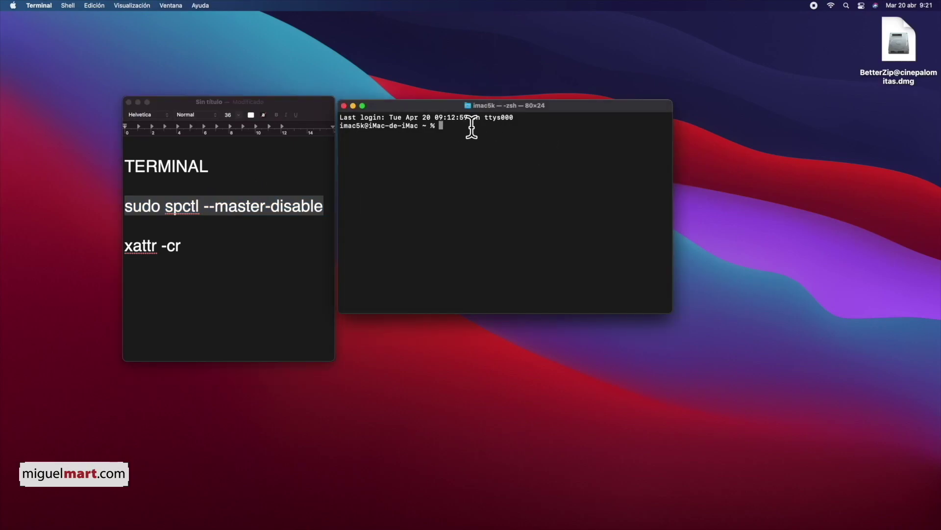
pyautogui.press('super+v')
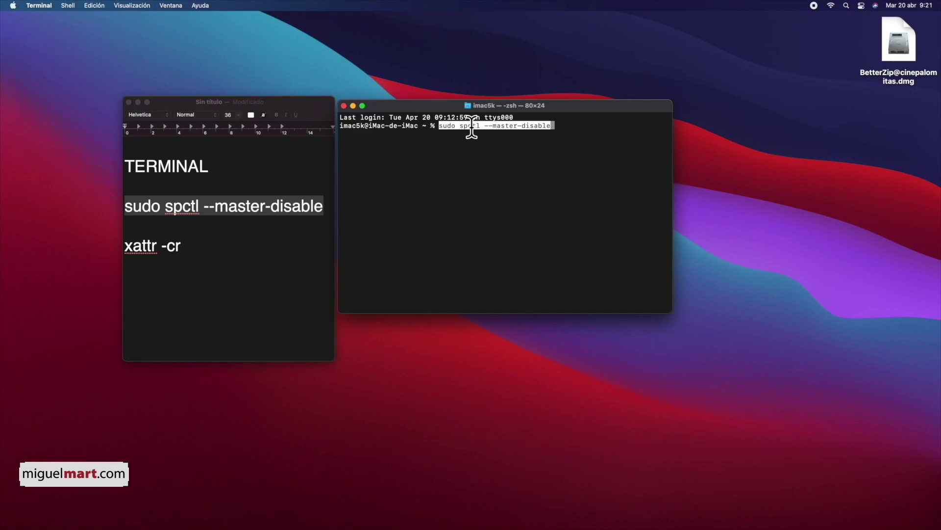
pyautogui.press('Return')
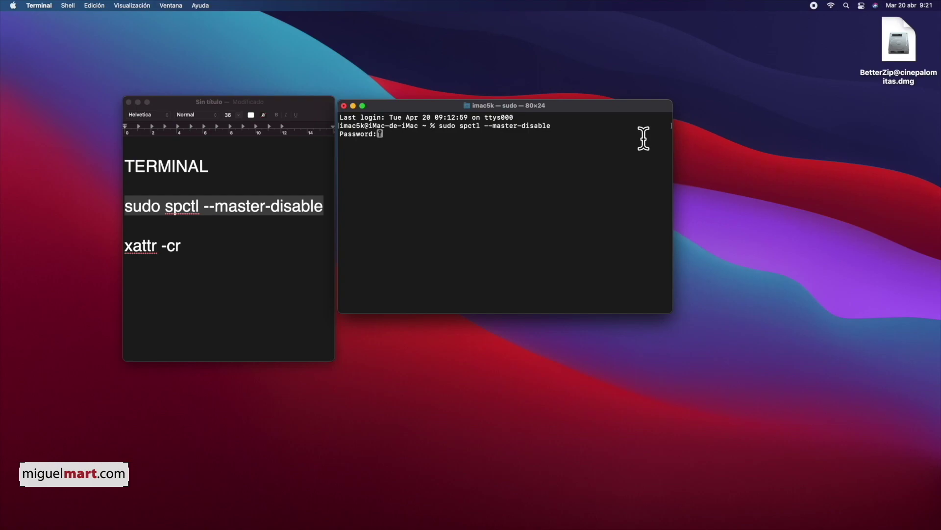
pyautogui.press('Return')
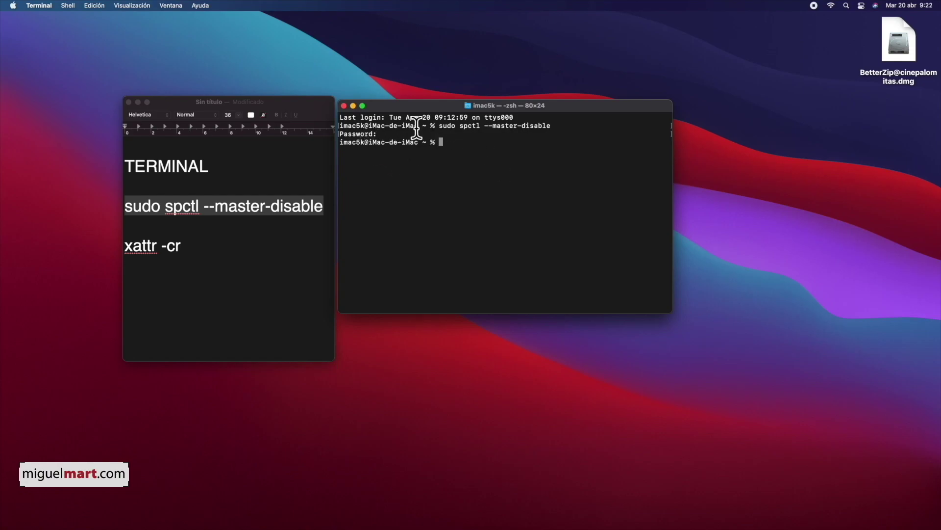
# Open the Security & Privacy preferences to check which sources downloaded apps are allowed from.
pyautogui.moveTo(208, 526)
pyautogui.click(270, 502)
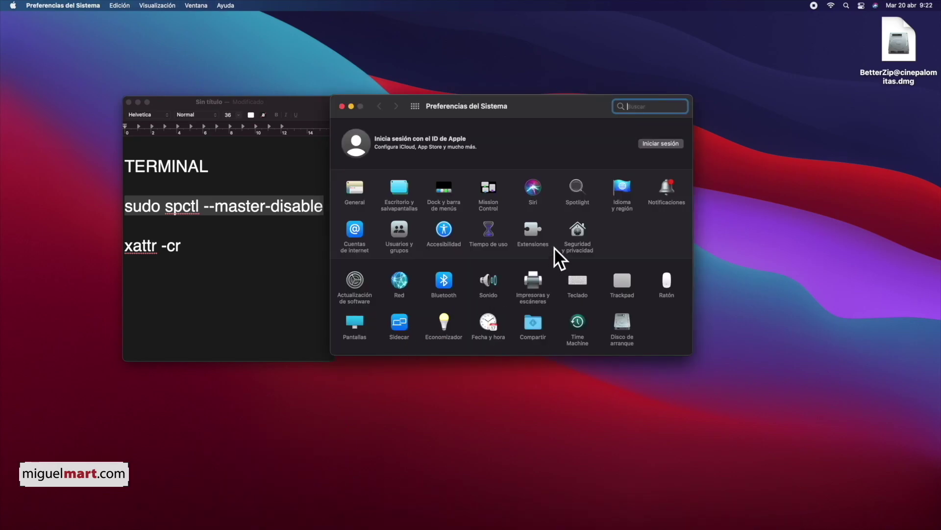
pyautogui.click(578, 230)
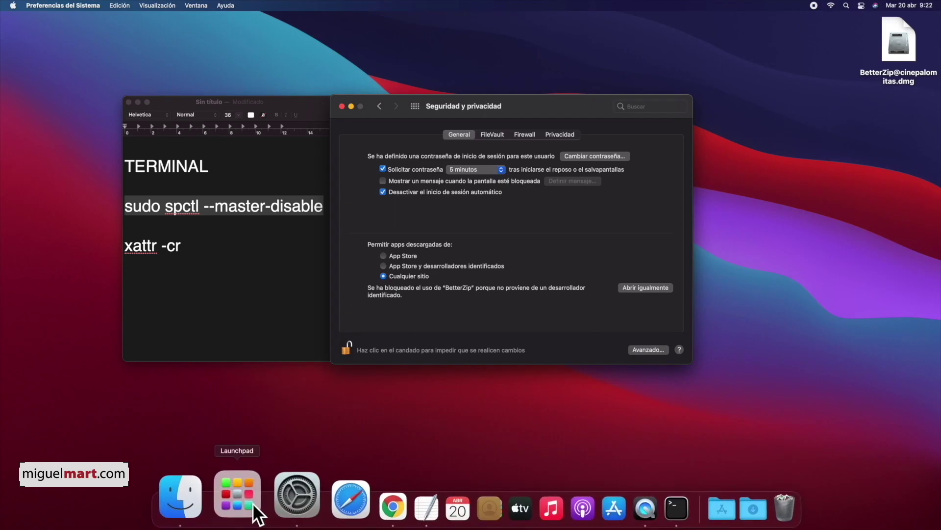
# Launch BetterZip from Launchpad and confirm opening the app downloaded from the internet.
pyautogui.click(253, 502)
pyautogui.click(386, 414)
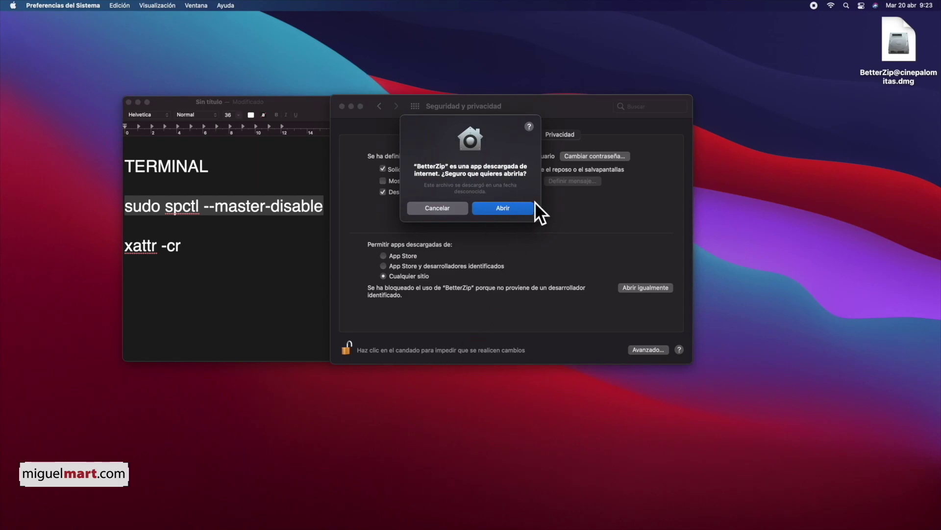
pyautogui.click(510, 203)
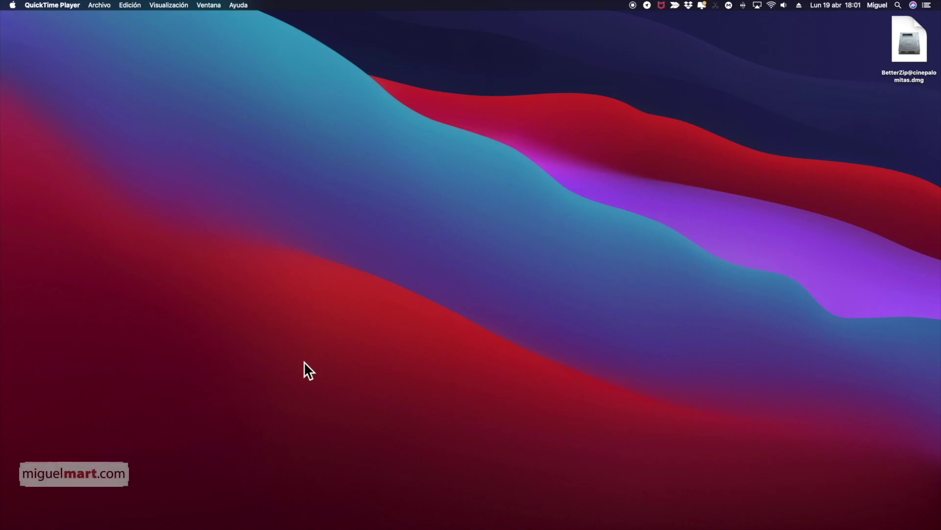
# Unlock the Security & Privacy preferences with the account password, check the allowed sources for downloaded apps, and close the preferences.
pyautogui.moveTo(179, 527)
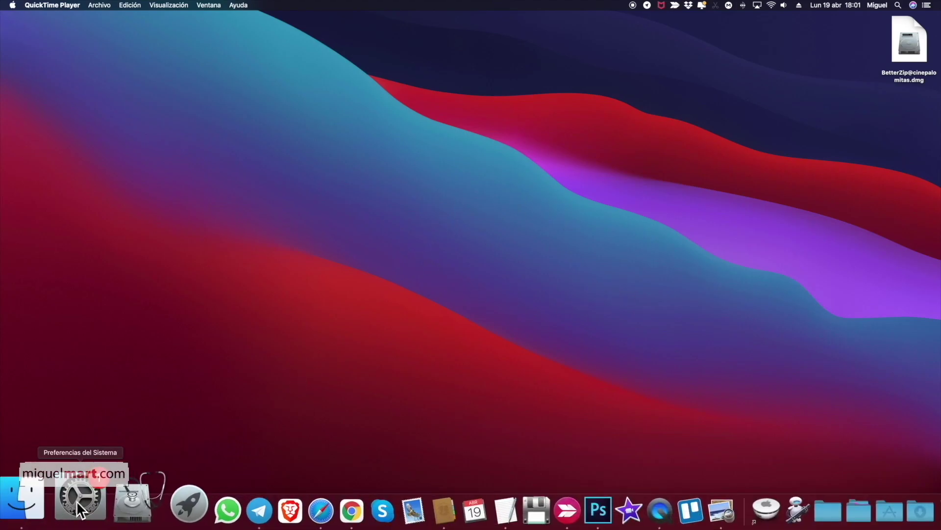
pyautogui.click(77, 501)
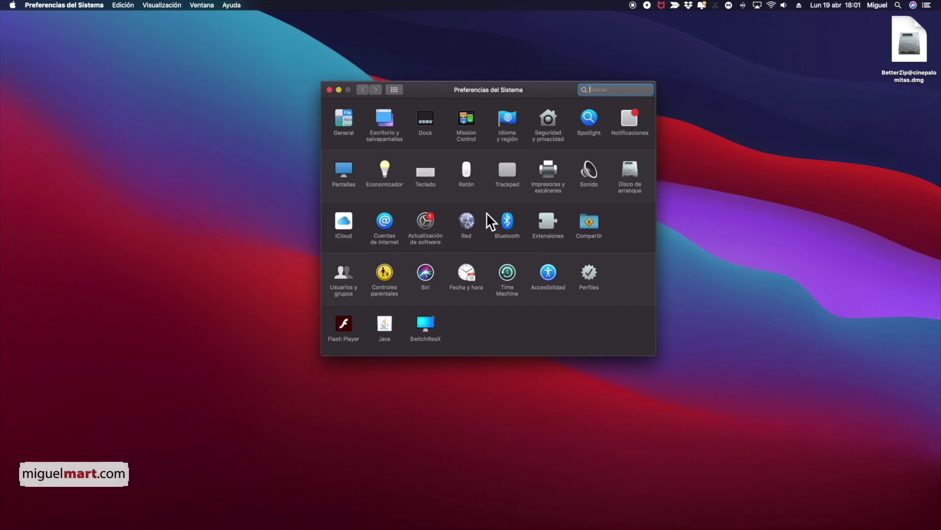
pyautogui.click(549, 119)
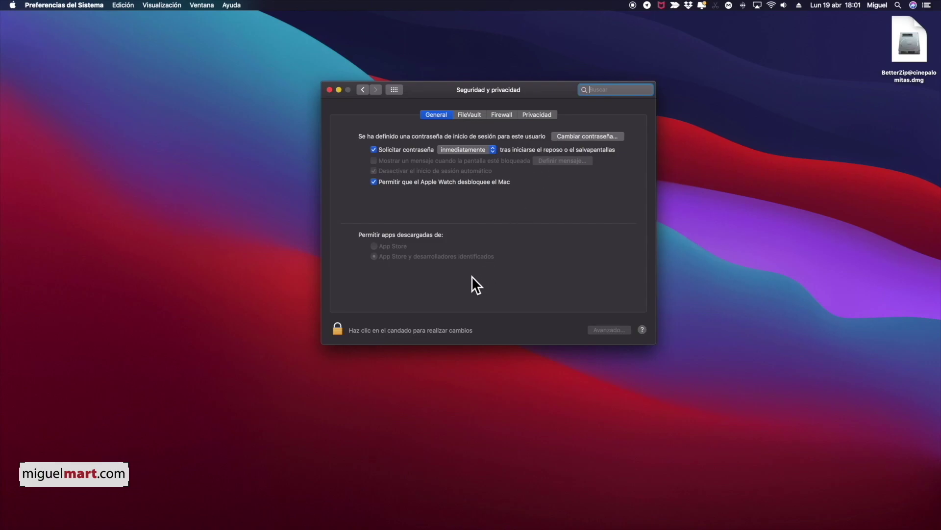
pyautogui.click(340, 328)
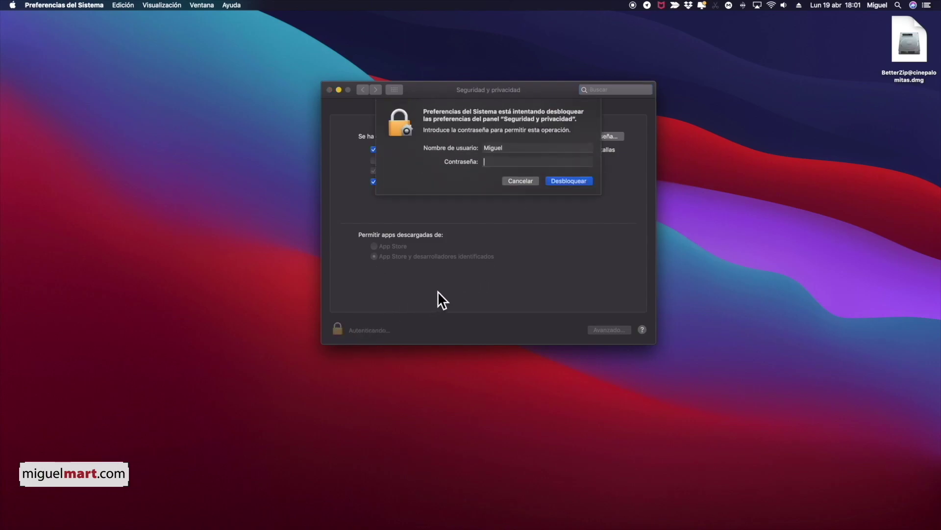
pyautogui.press('Return')
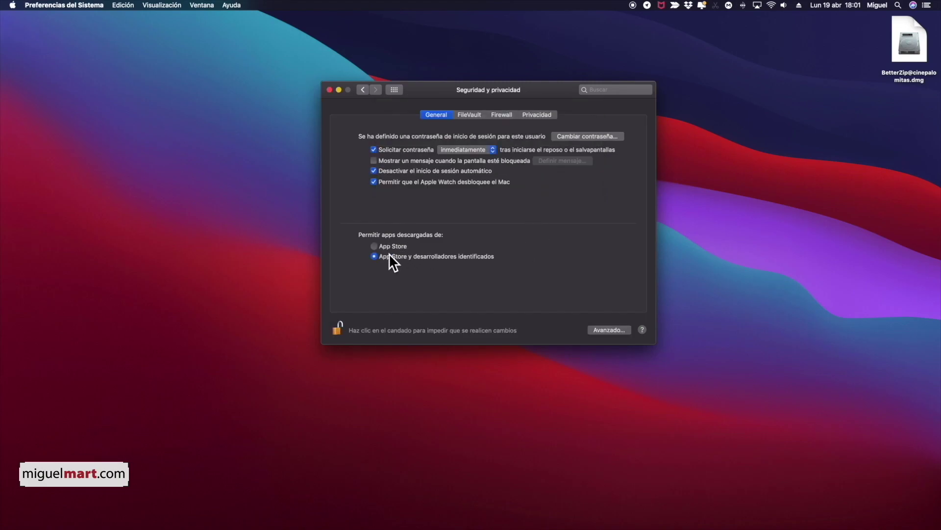
pyautogui.click(328, 89)
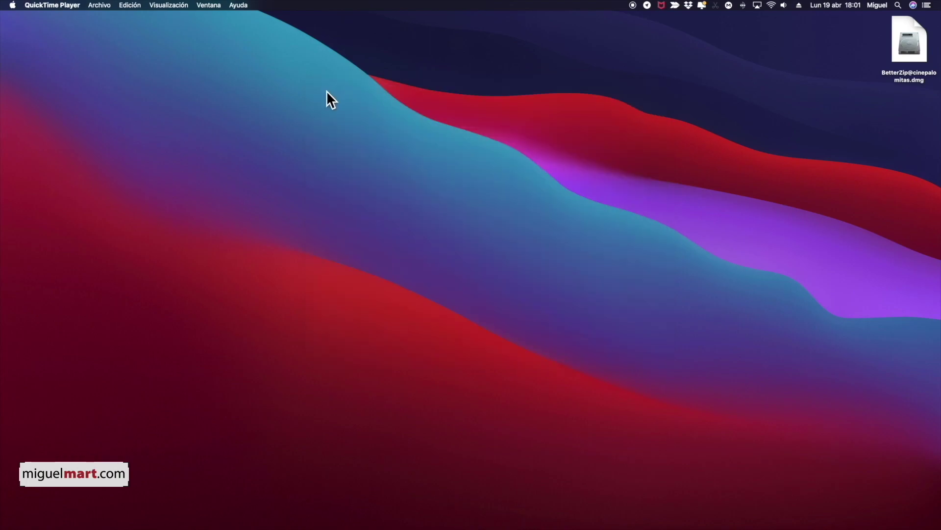
# Search for "terminal" in Spotlight and open a Terminal window.
pyautogui.click(727, 214)
pyautogui.press('super+space')
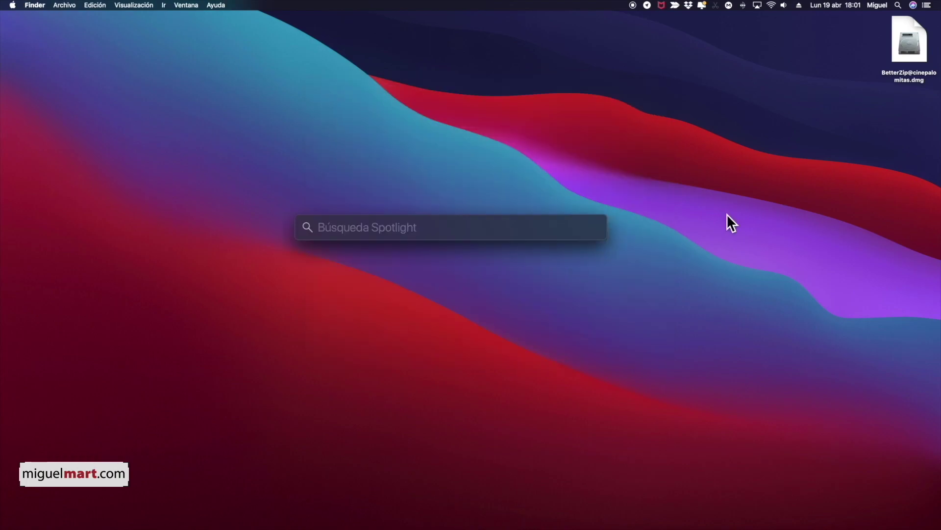
pyautogui.write('ter')
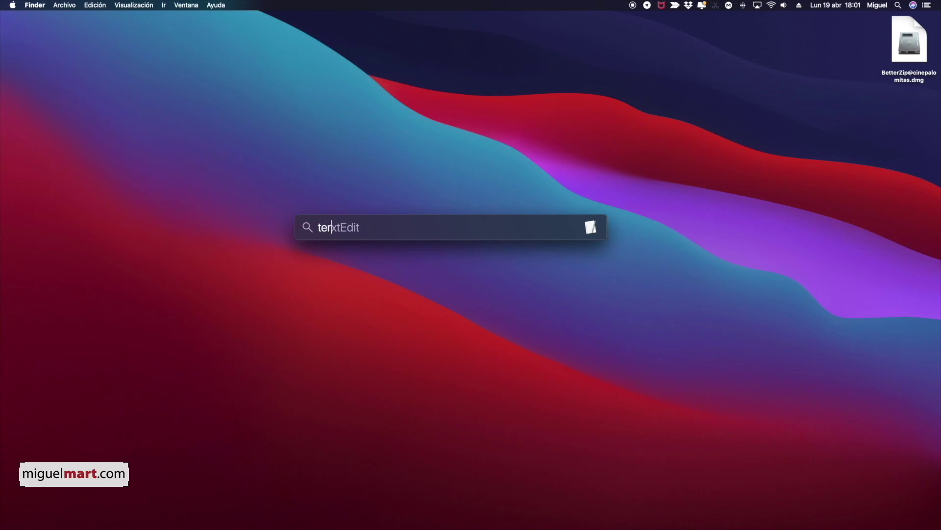
pyautogui.write('minal')
pyautogui.press('Return')
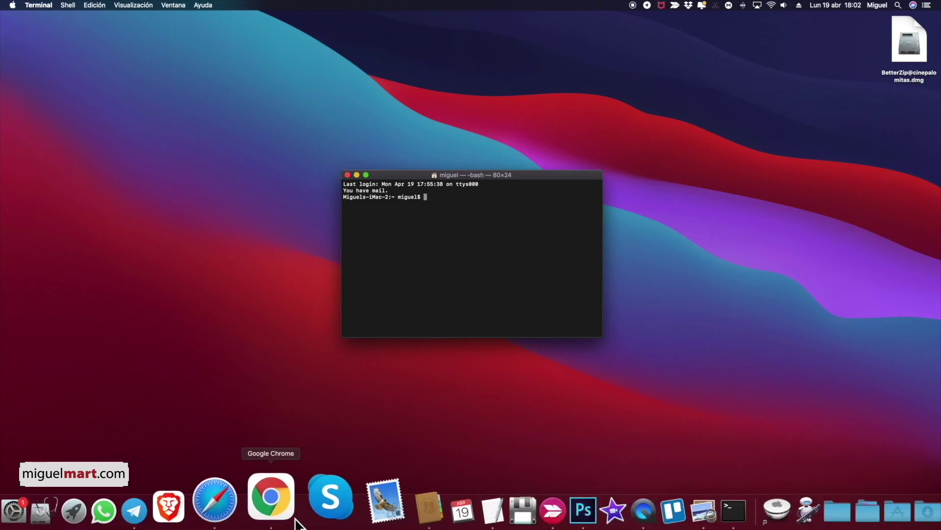
# Switch to the miguelmart.com article in Safari, copy "sudo spctl --master-disable" under Código 1, and minimize the browser.
pyautogui.click(251, 509)
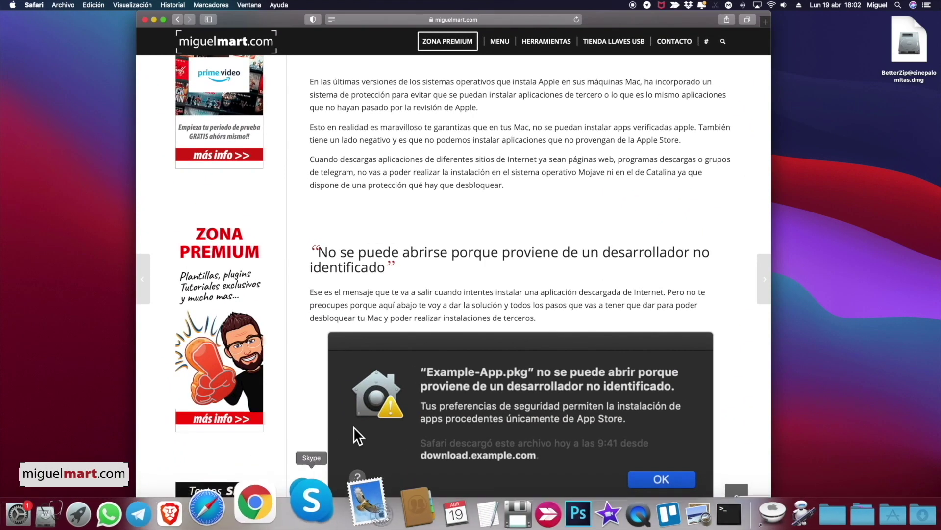
pyautogui.scroll(-10, 511, 235)
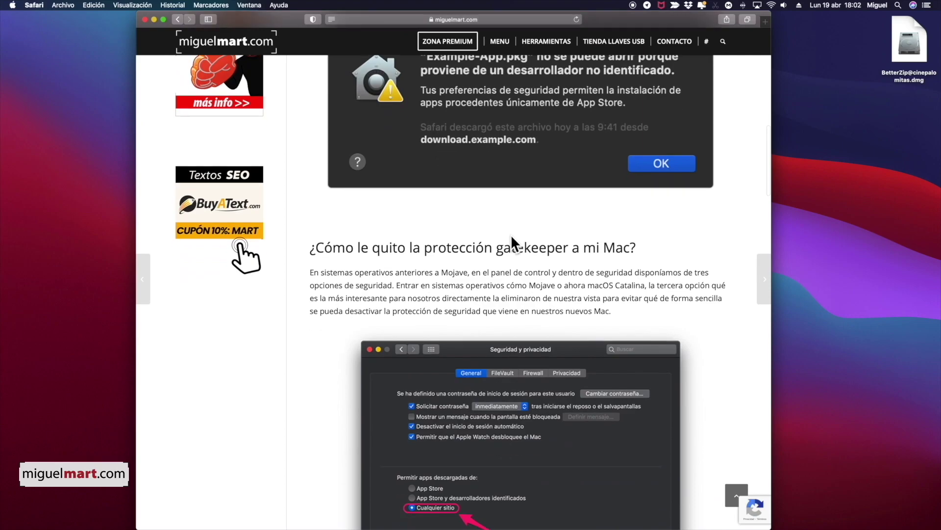
pyautogui.scroll(-3, 511, 235)
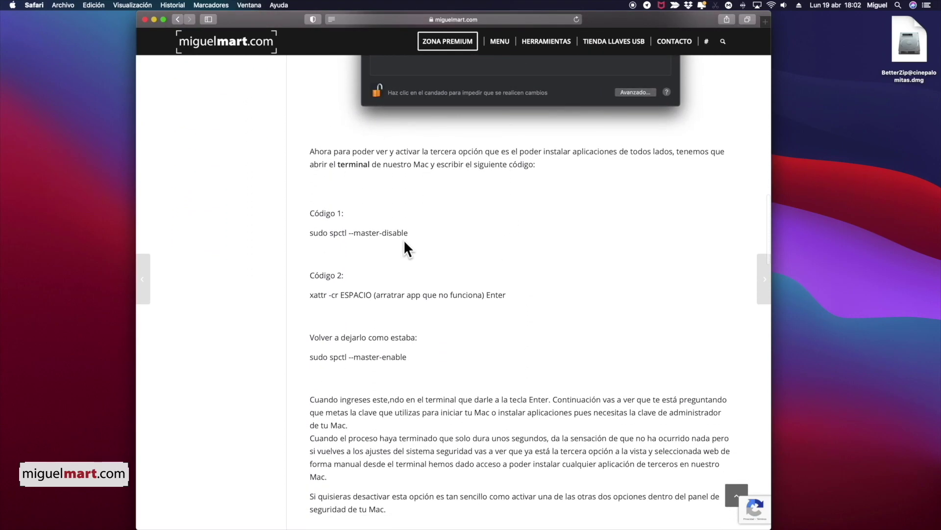
pyautogui.moveTo(407, 233); pyautogui.dragTo(309, 233)
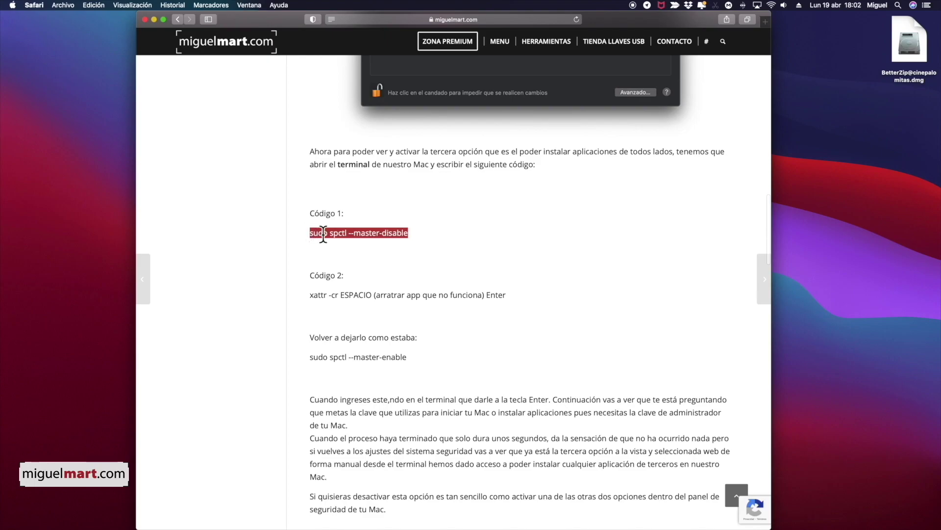
pyautogui.rightClick(362, 233)
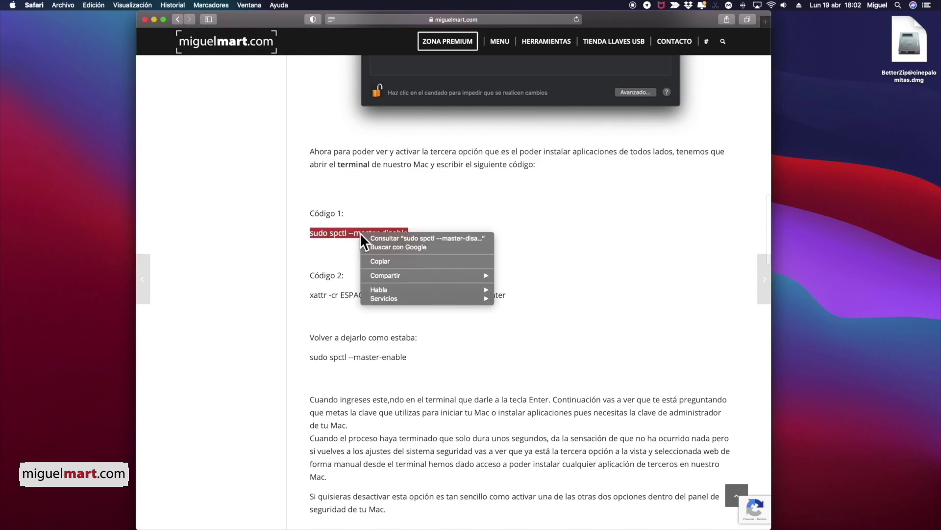
pyautogui.click(393, 261)
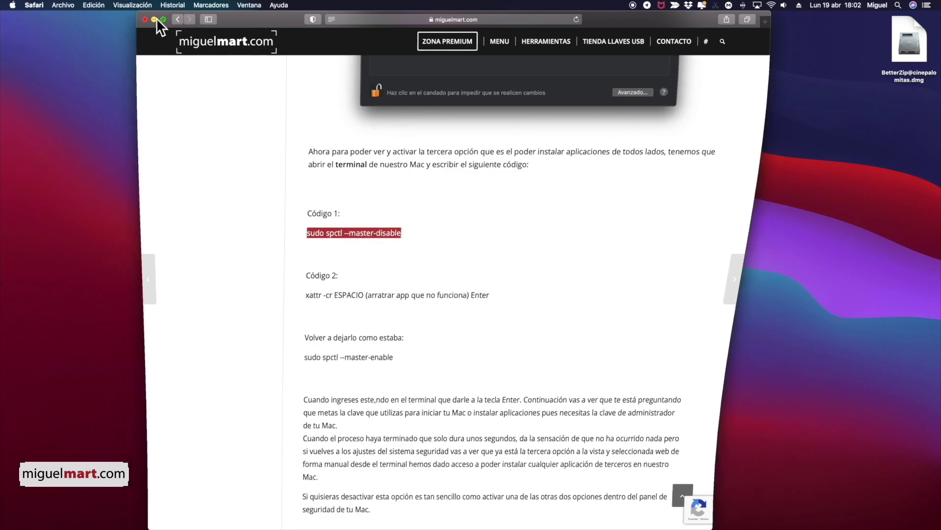
pyautogui.click(156, 18)
# Run the copied "sudo spctl --master-disable" command in Terminal, enter the administrator password, and minimize the window.
pyautogui.click(502, 198)
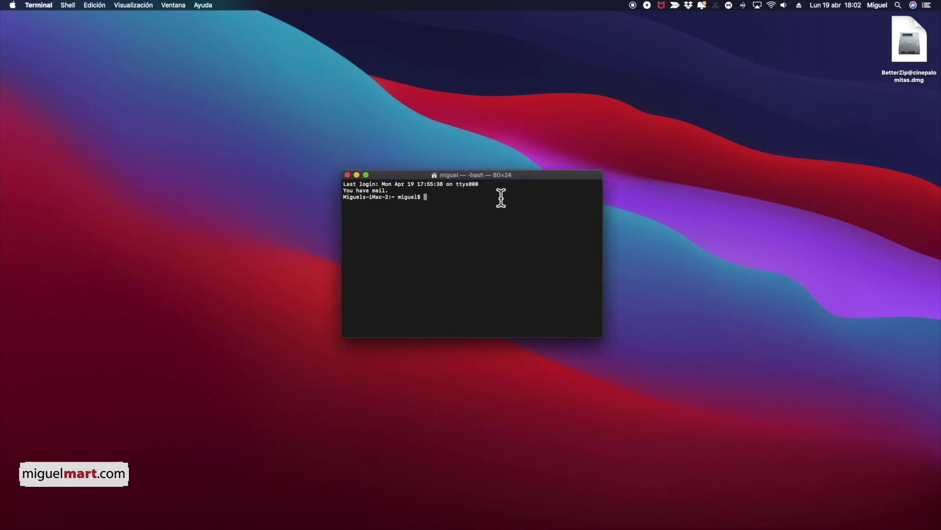
pyautogui.press('super+v')
pyautogui.press('Return')
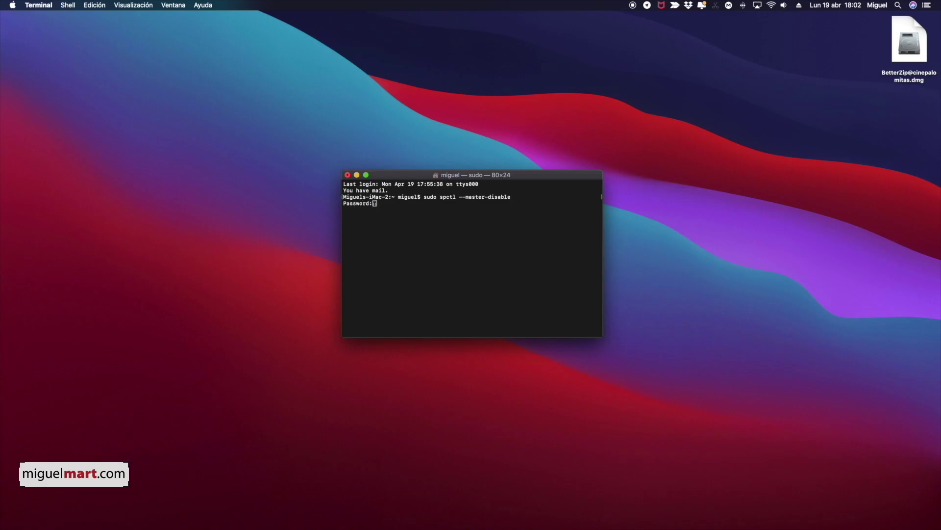
pyautogui.press('Return')
pyautogui.click(357, 175)
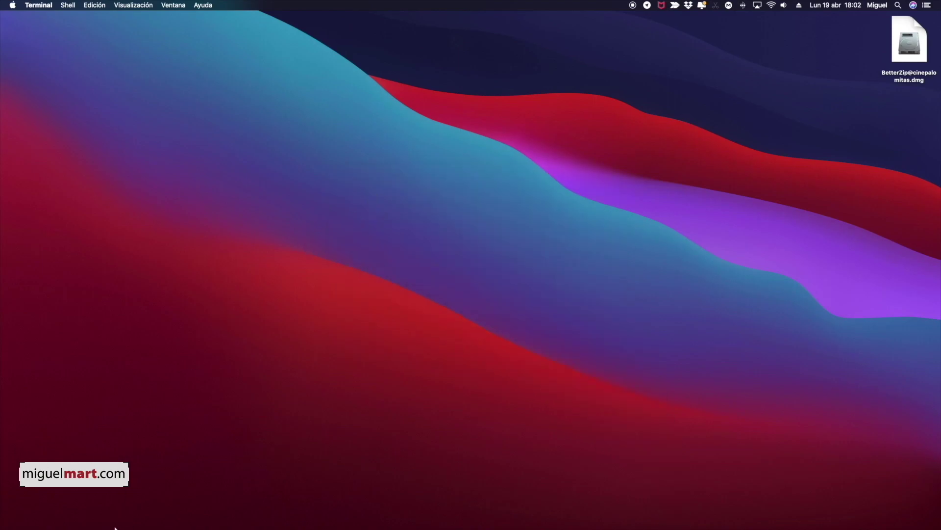
# Reopen the Security & Privacy preferences, unlock them with the account password, check the options for allowed app sources, and close them.
pyautogui.moveTo(105, 510)
pyautogui.click(77, 501)
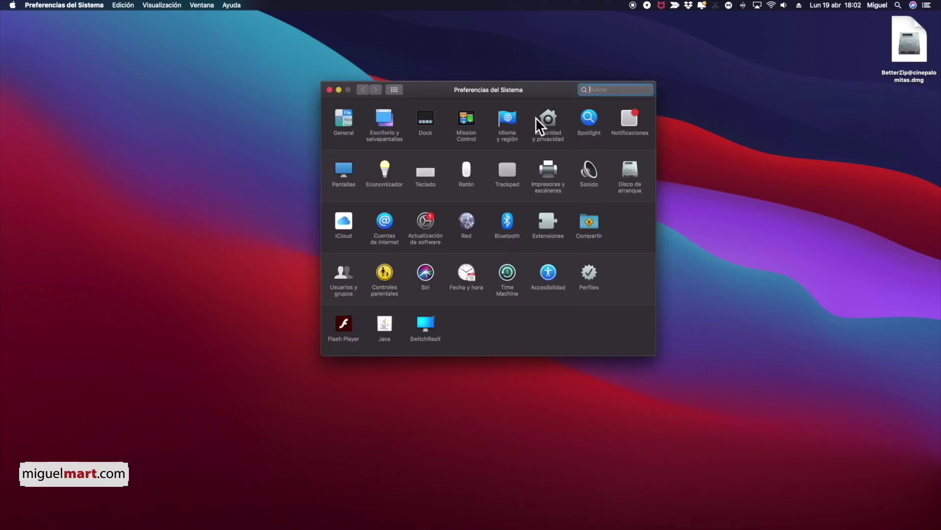
pyautogui.click(548, 119)
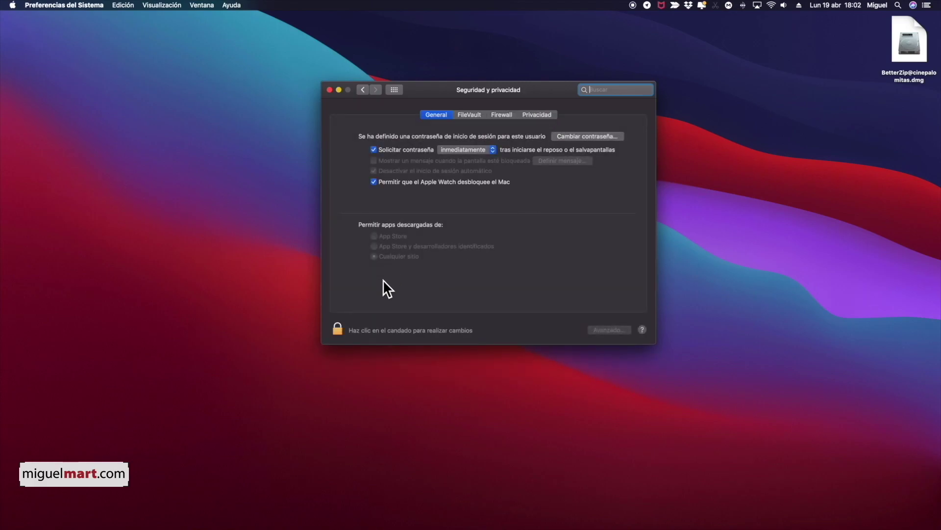
pyautogui.click(337, 327)
pyautogui.write('•')
pyautogui.press('Return')
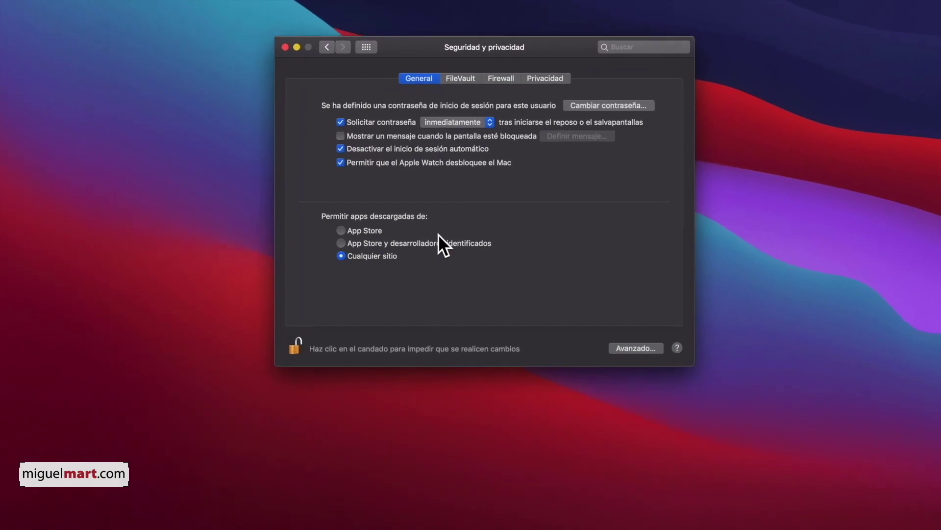
pyautogui.click(276, 38)
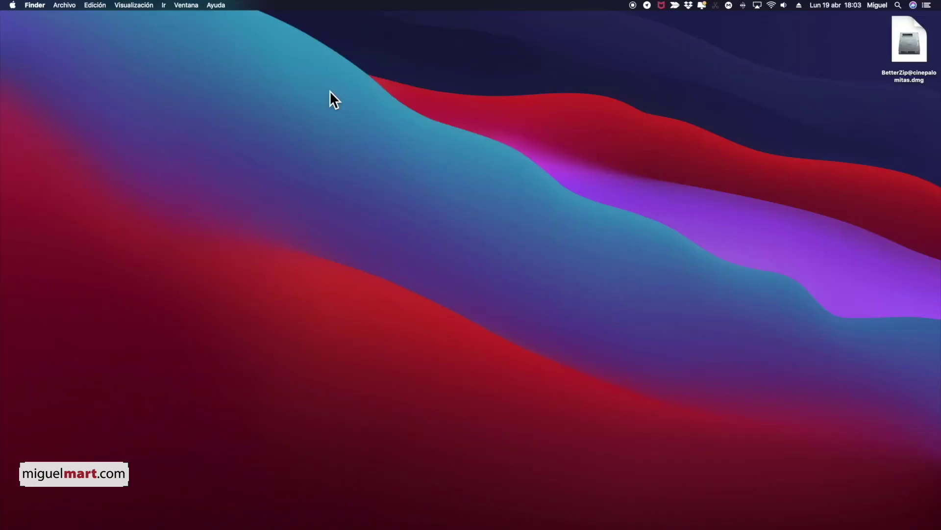
# Open the BetterZip disk image on the desktop, copy BetterZip into the Applications folder, and close the installer window.
pyautogui.doubleClick(908, 44)
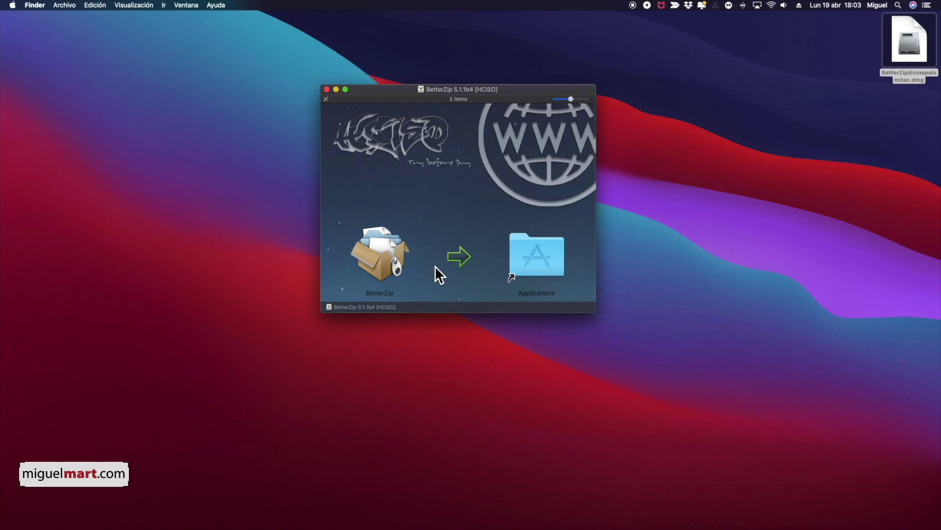
pyautogui.moveTo(377, 258); pyautogui.dragTo(531, 257)
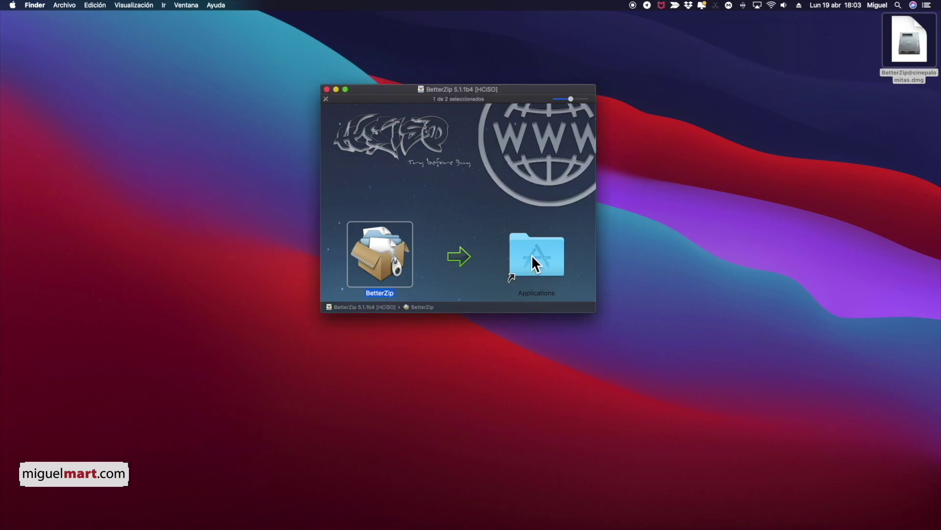
pyautogui.click(326, 89)
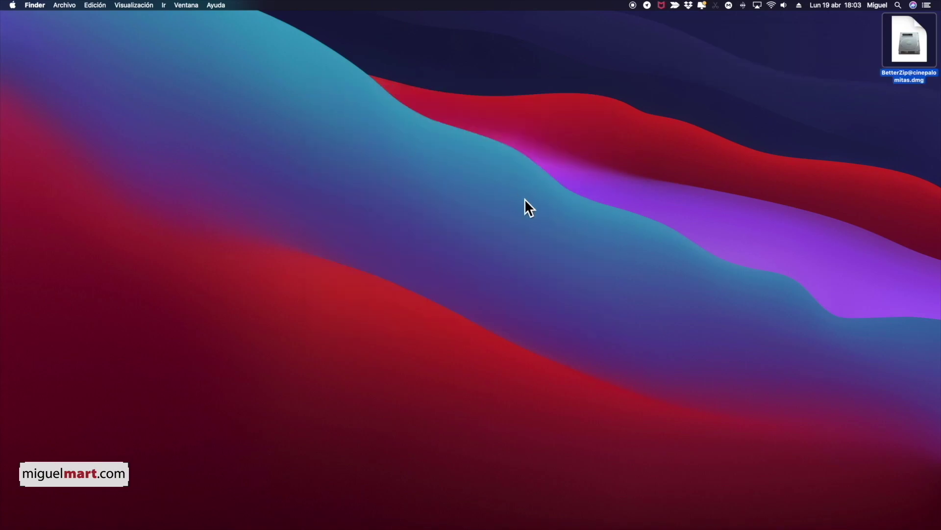
# Try to launch BetterZip from Launchpad.
pyautogui.moveTo(77, 528)
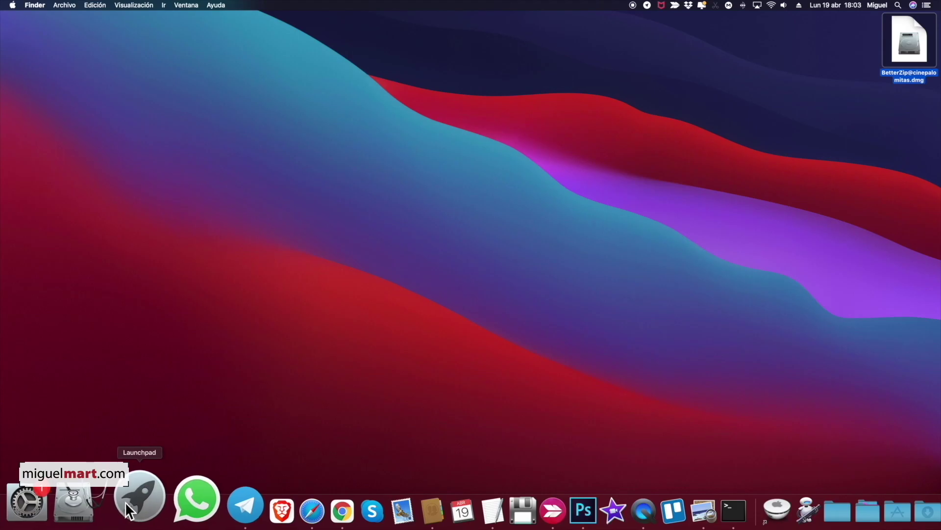
pyautogui.click(126, 501)
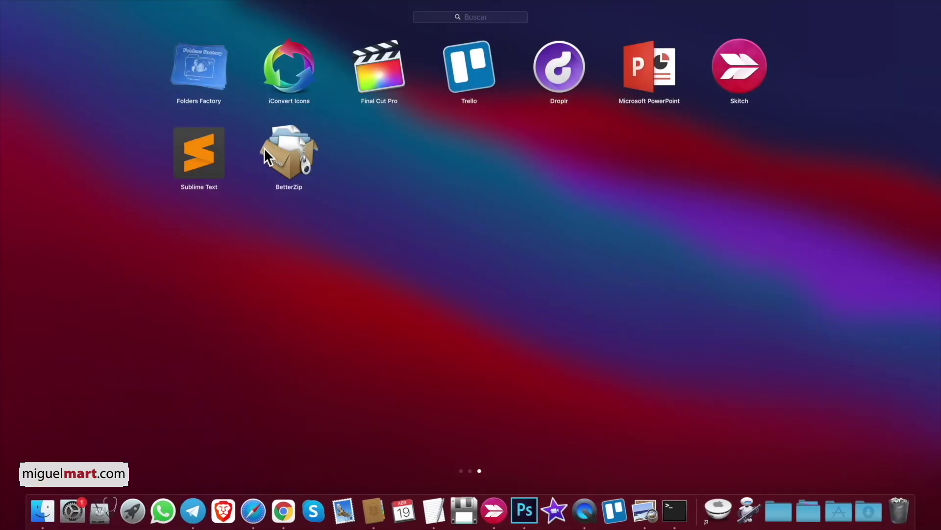
pyautogui.click(296, 154)
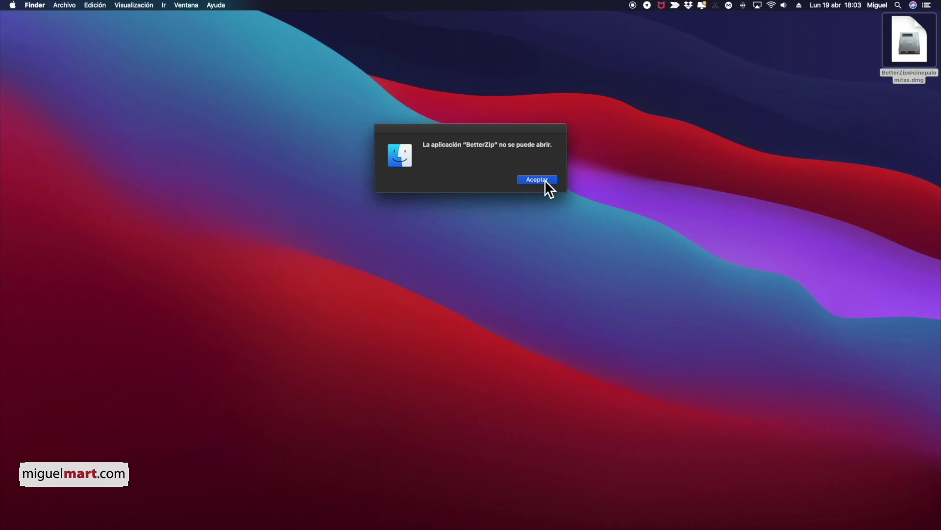
pyautogui.click(539, 180)
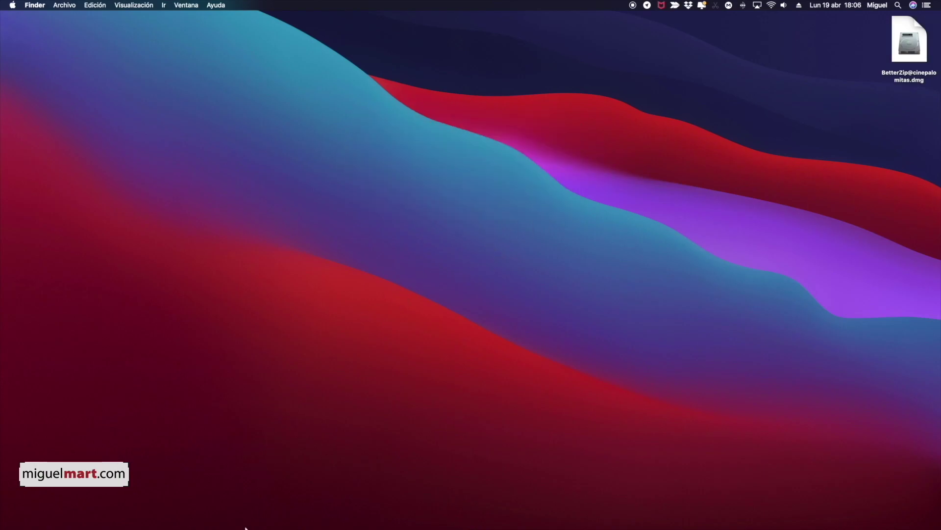
# Switch to Safari, copy "xattr -cr" from the Código 2 line of the web page, and minimize the browser window.
pyautogui.moveTo(223, 510)
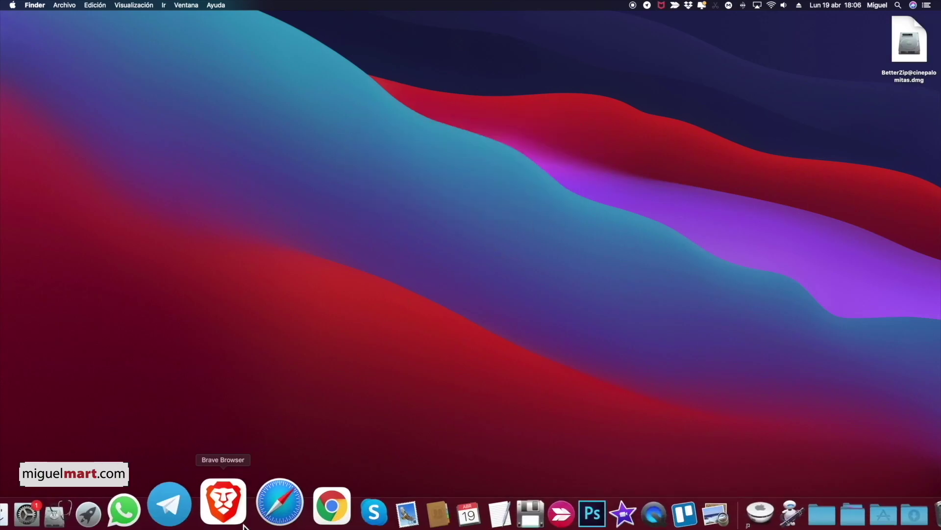
pyautogui.click(258, 505)
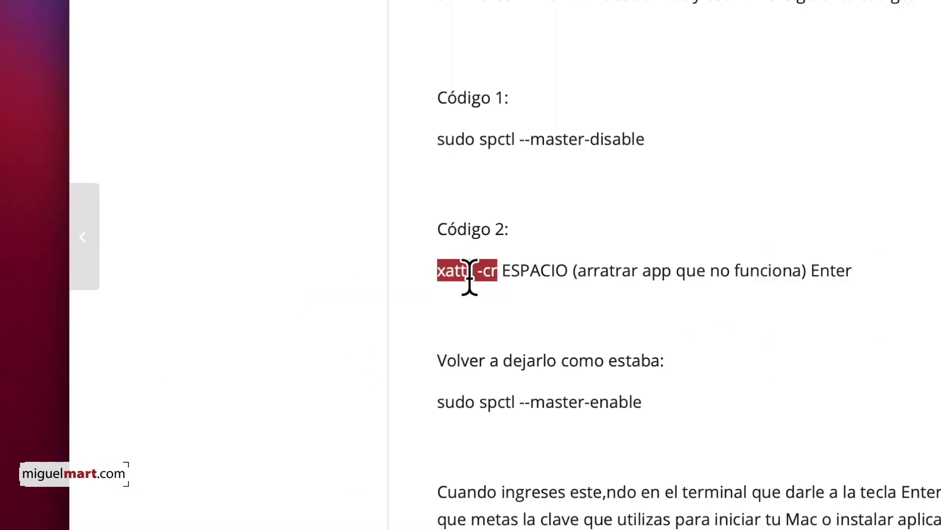
pyautogui.rightClick(324, 297)
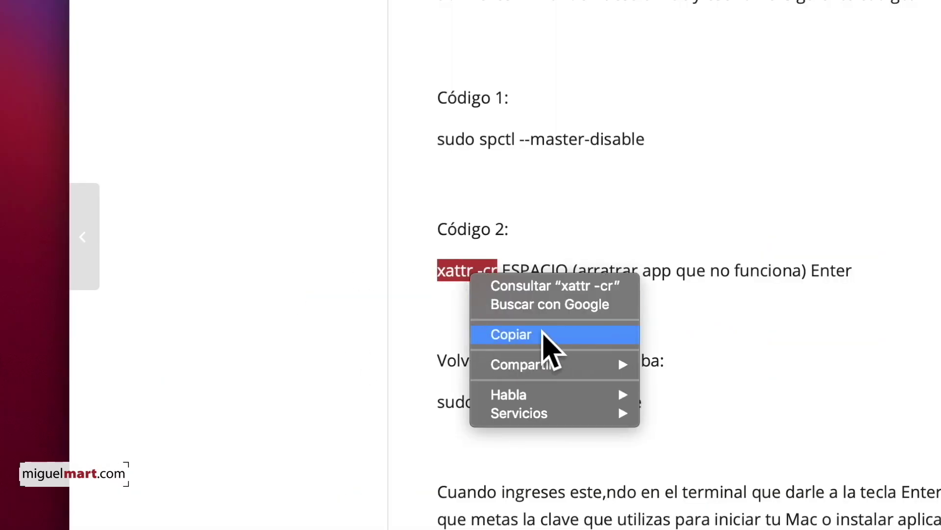
pyautogui.click(542, 338)
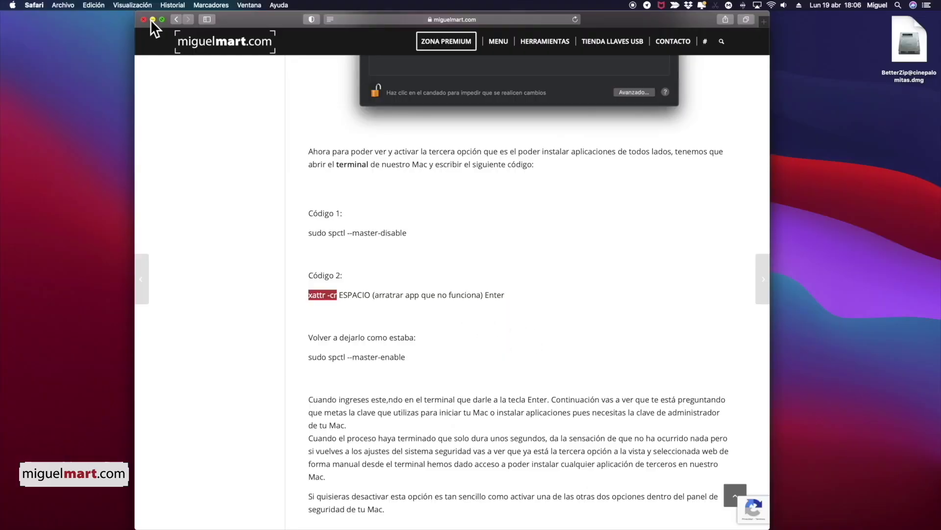
pyautogui.click(152, 19)
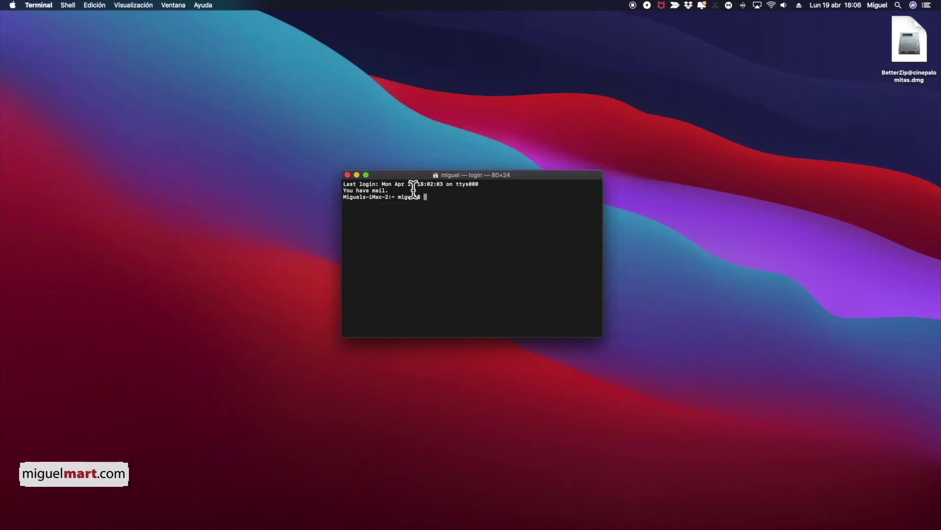
# Try to clear BetterZip's attributes by running "xattr -cr/Applications/BetterZip.app" in Terminal, inserting the app's path from the Applications folder.
pyautogui.write('xattr -cr')
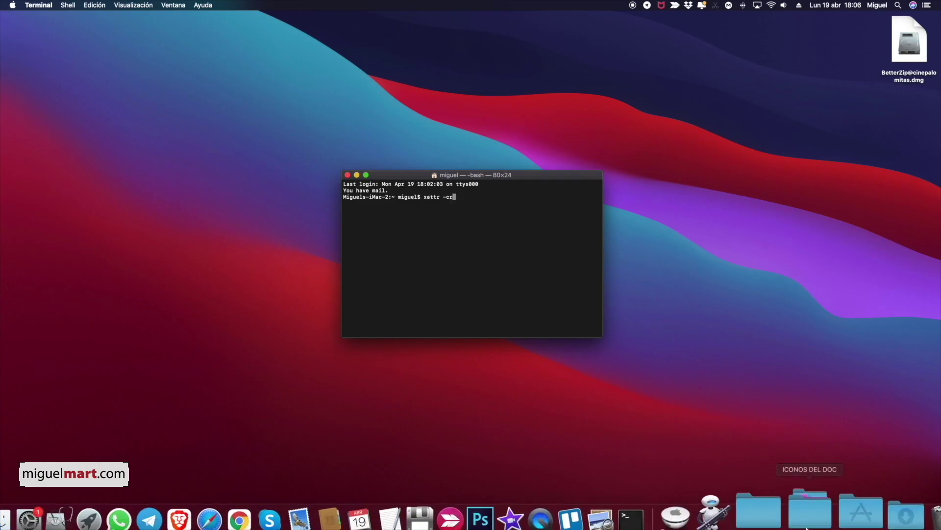
pyautogui.click(838, 501)
pyautogui.scroll(-10, 824, 449)
pyautogui.click(729, 430)
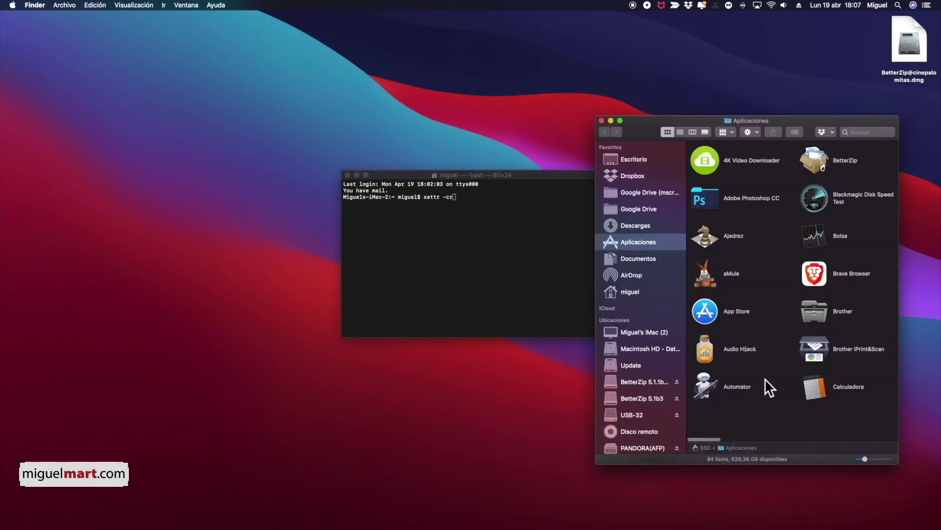
pyautogui.moveTo(818, 160); pyautogui.dragTo(501, 200)
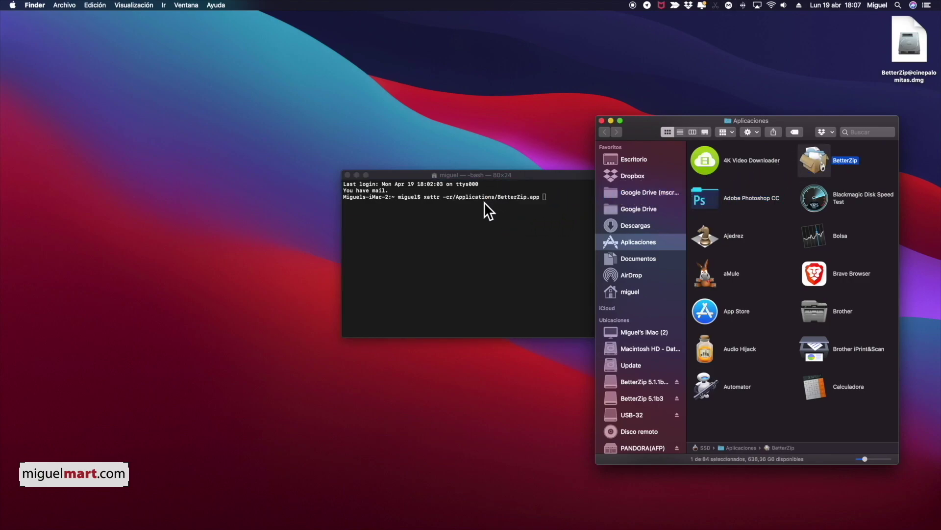
pyautogui.click(453, 196)
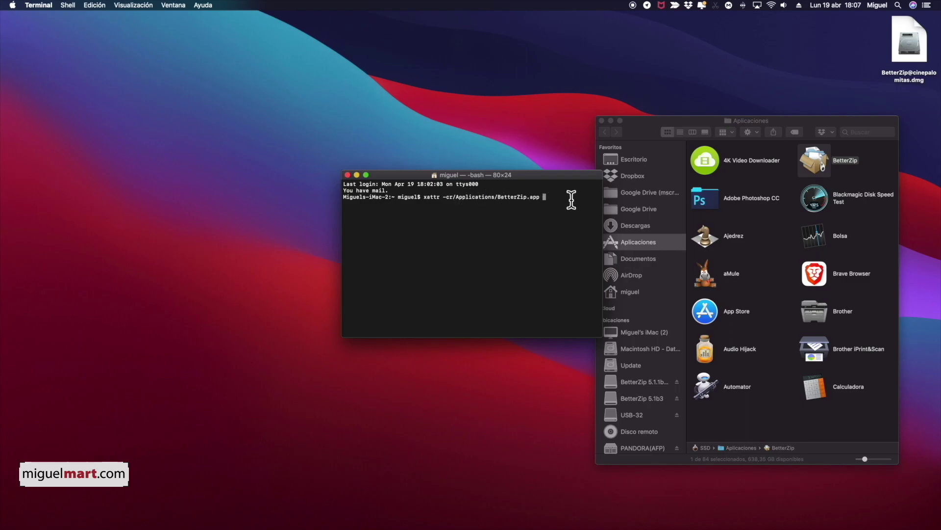
pyautogui.press('Return')
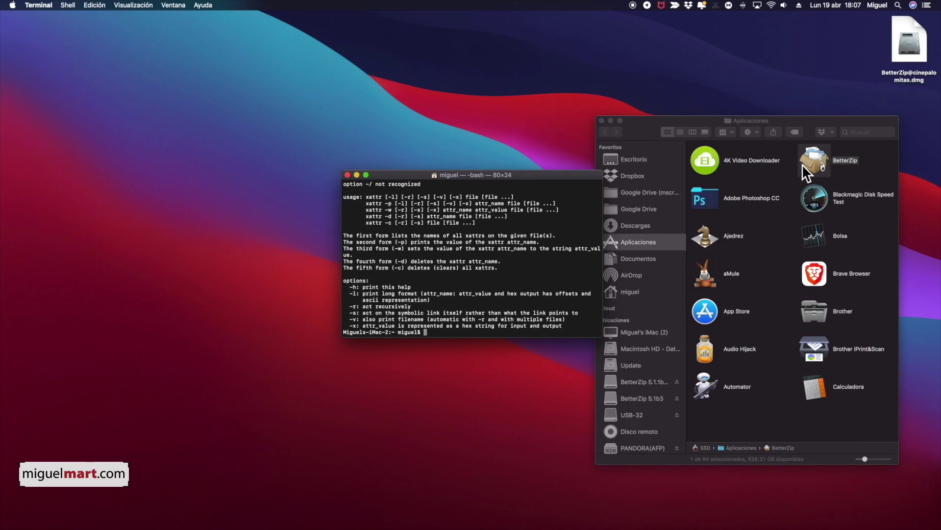
# Launch BetterZip from the Applications folder and accept its welcome window with all three options enabled.
pyautogui.doubleClick(820, 156)
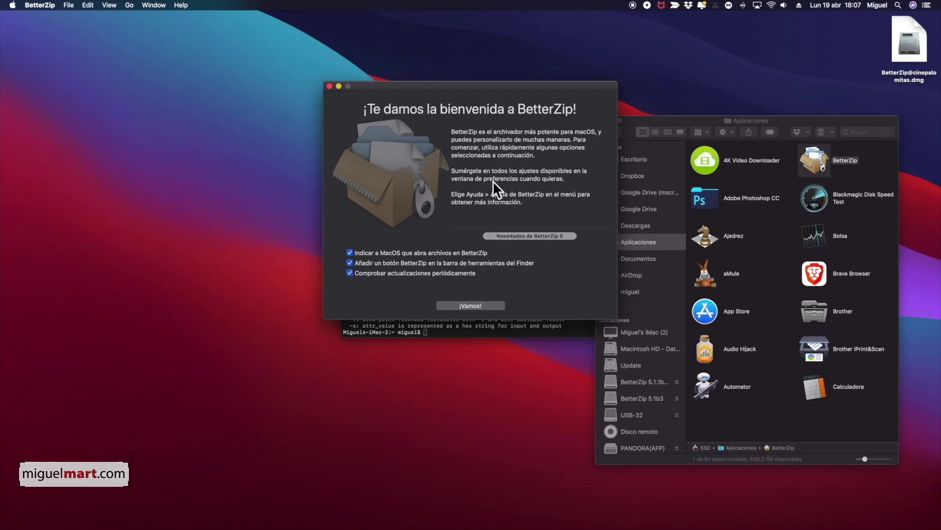
pyautogui.click(471, 305)
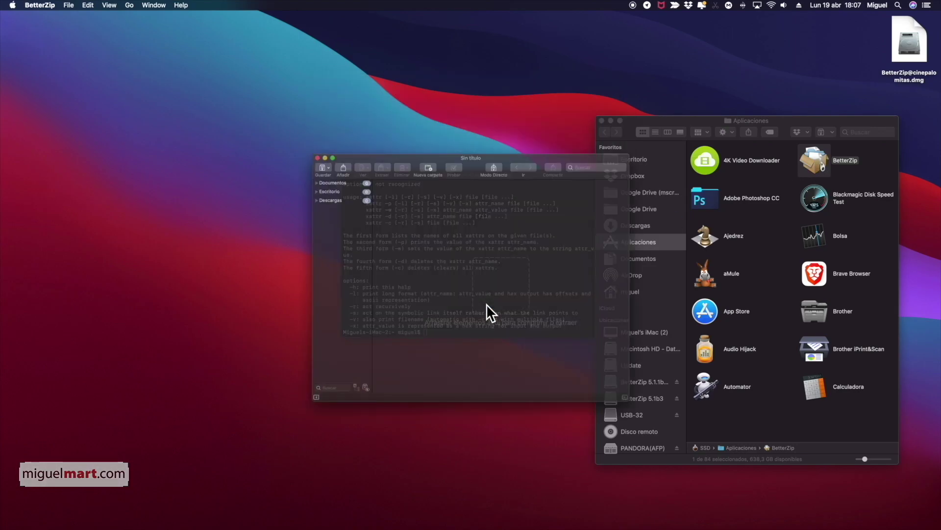